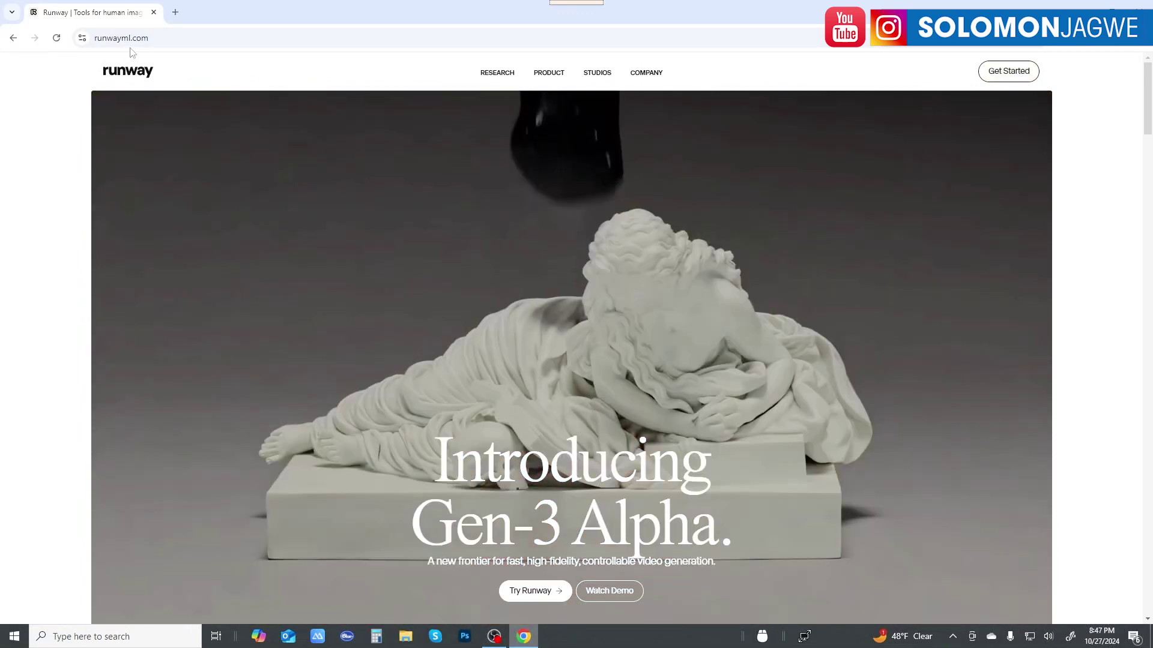
Step: Go from the runwayml.com Gen-3 Alpha homepage to the Runway app dashboard via Get Started
left_click(1013, 73)
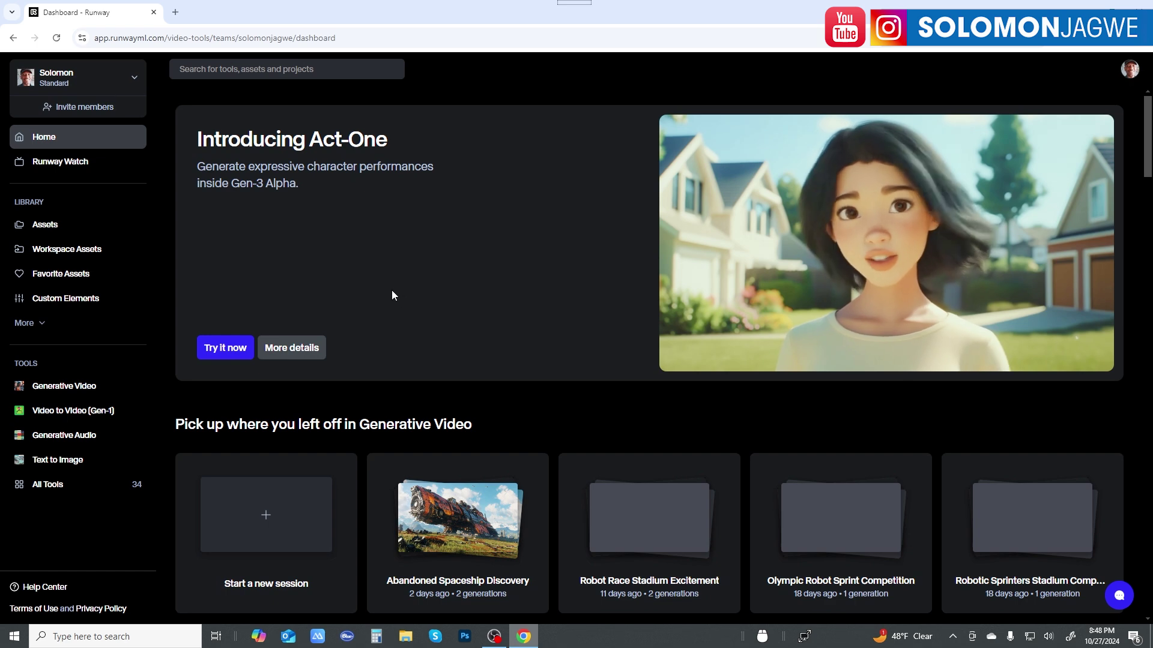
Step: Open the Creating with Act-One on Gen-3 Alpha help article in a new tab and scroll through it
left_click(298, 355)
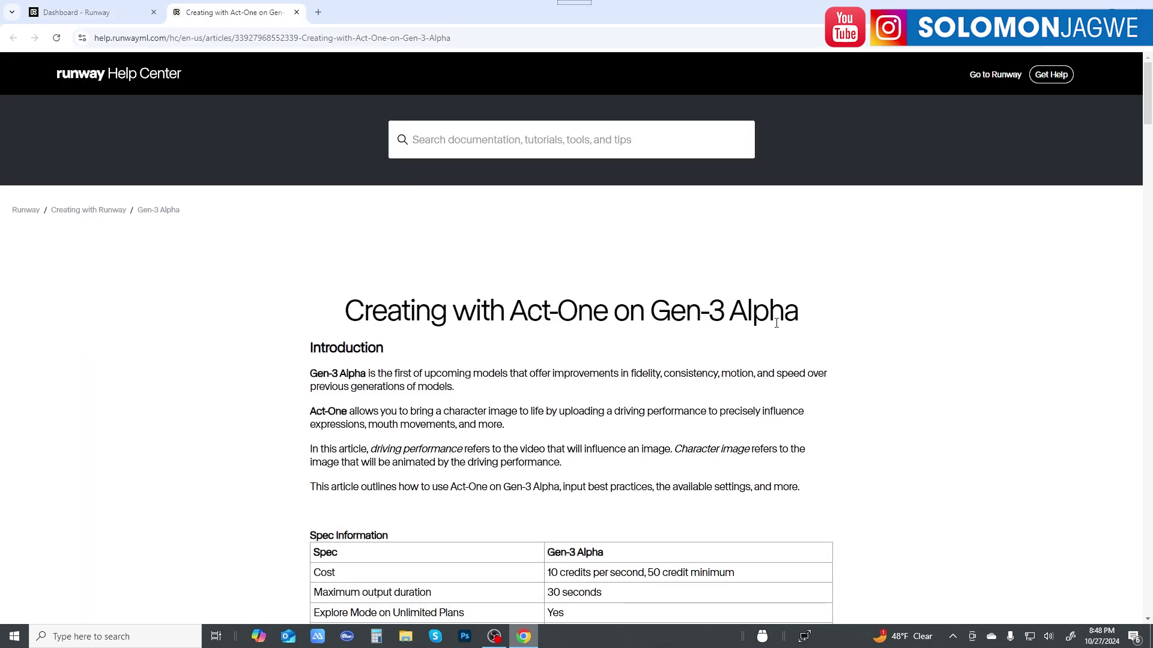
scroll(870, 313, "down", 4)
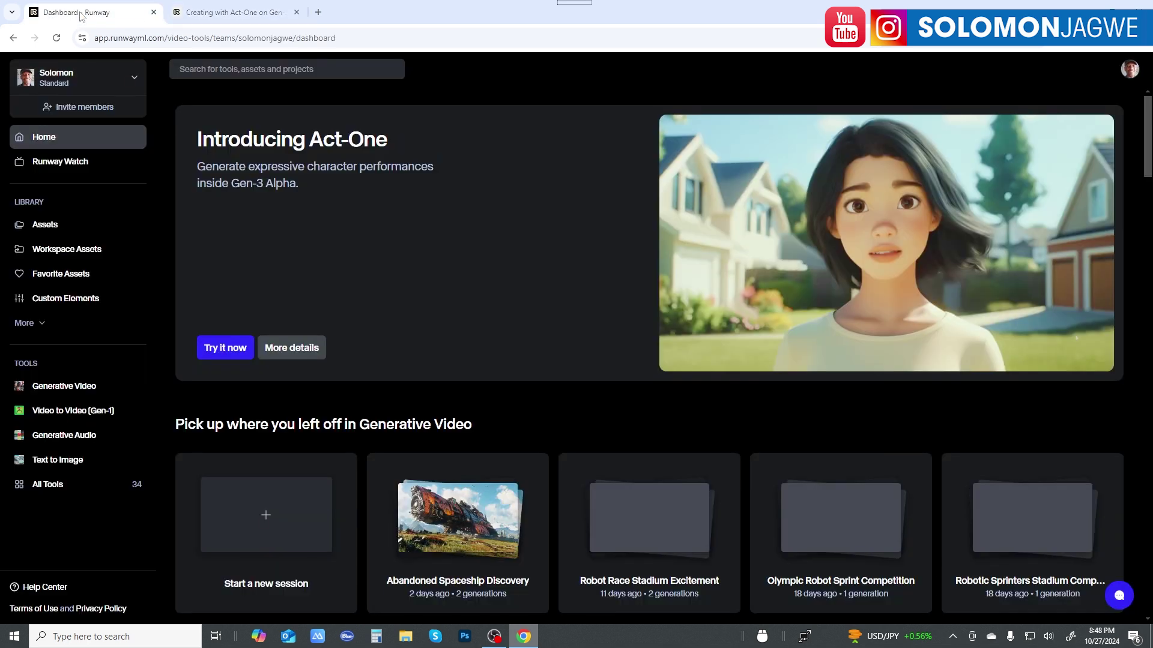
Step: Return to the dashboard tab and launch Act-One from its banner into Generative Video
left_click(83, 13)
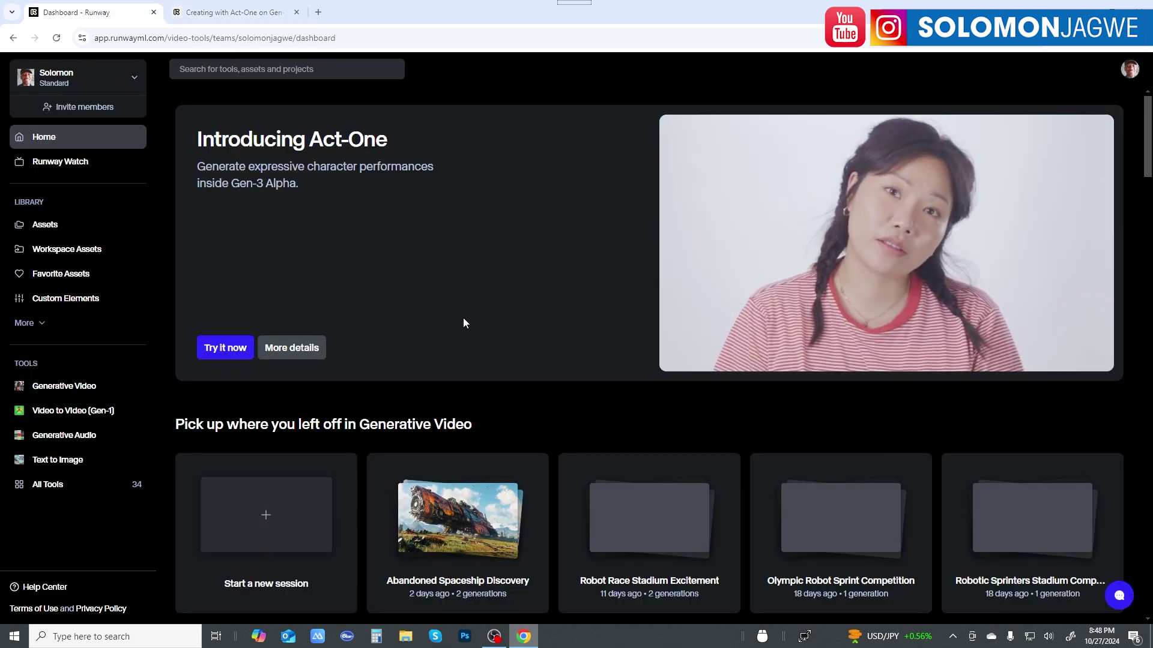
left_click(226, 349)
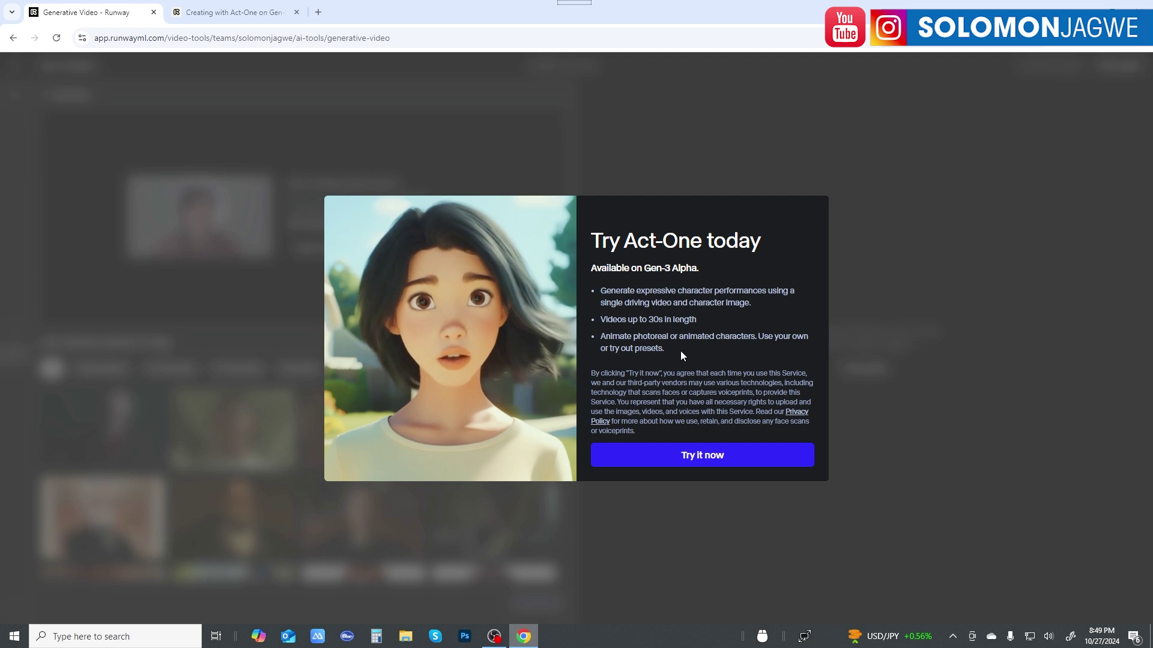
Step: Dismiss the Try Act-One today dialog and browse the character reference image gallery
left_click(700, 456)
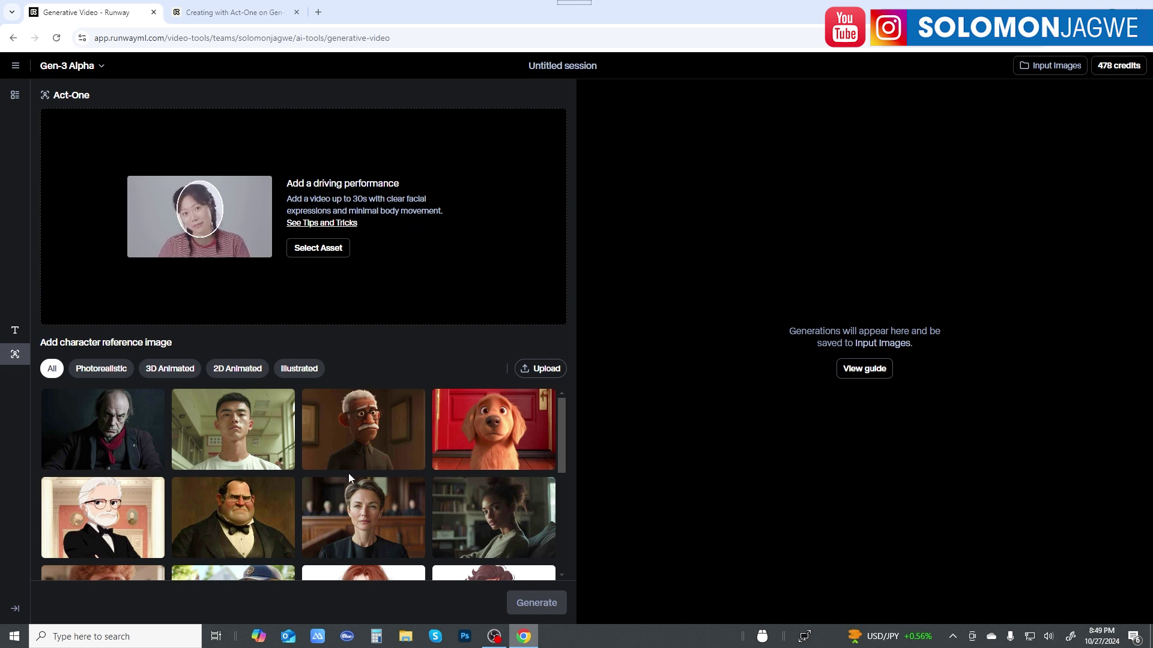
scroll(348, 475, "down", 5)
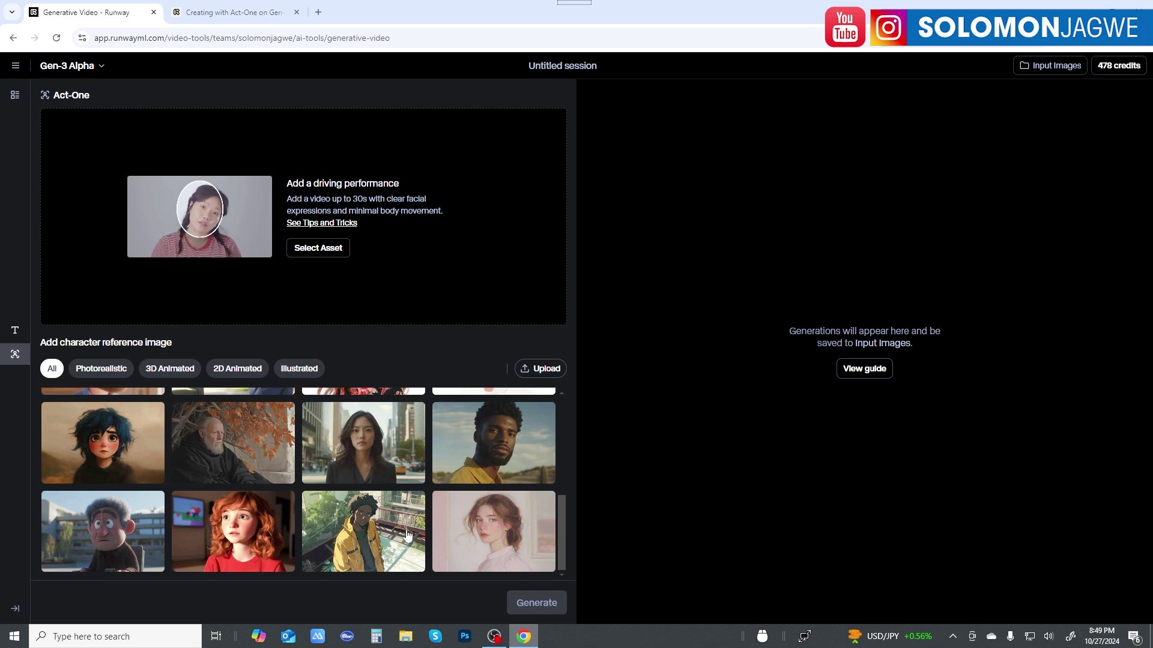
scroll(406, 534, "up", 5)
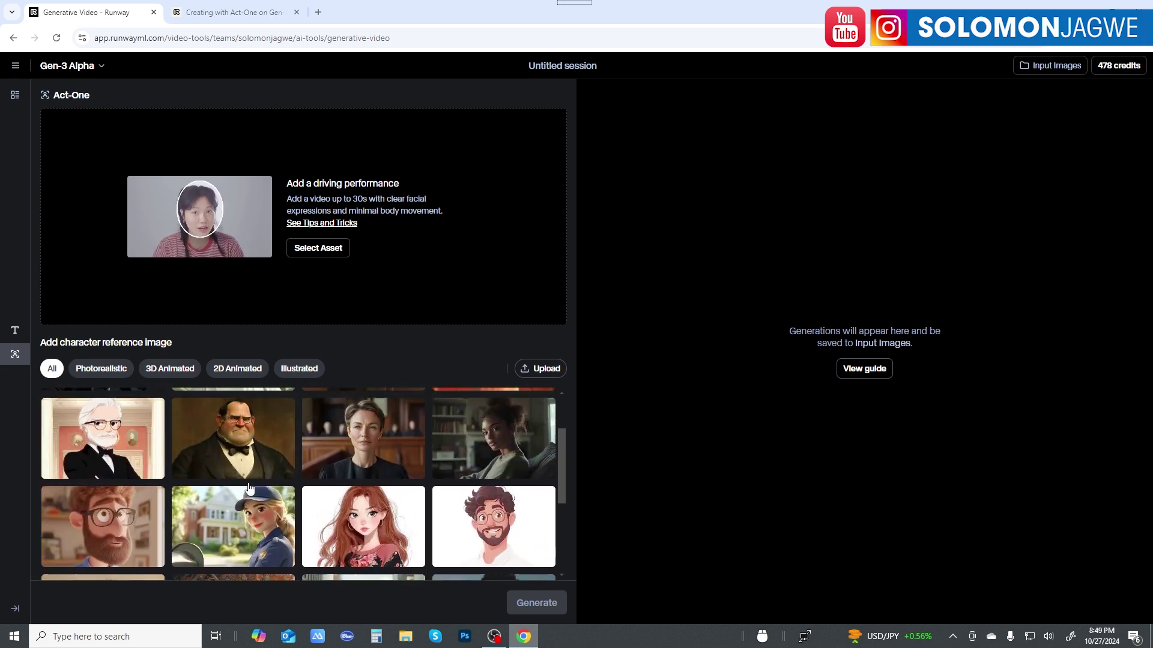
scroll(249, 489, "up", 2)
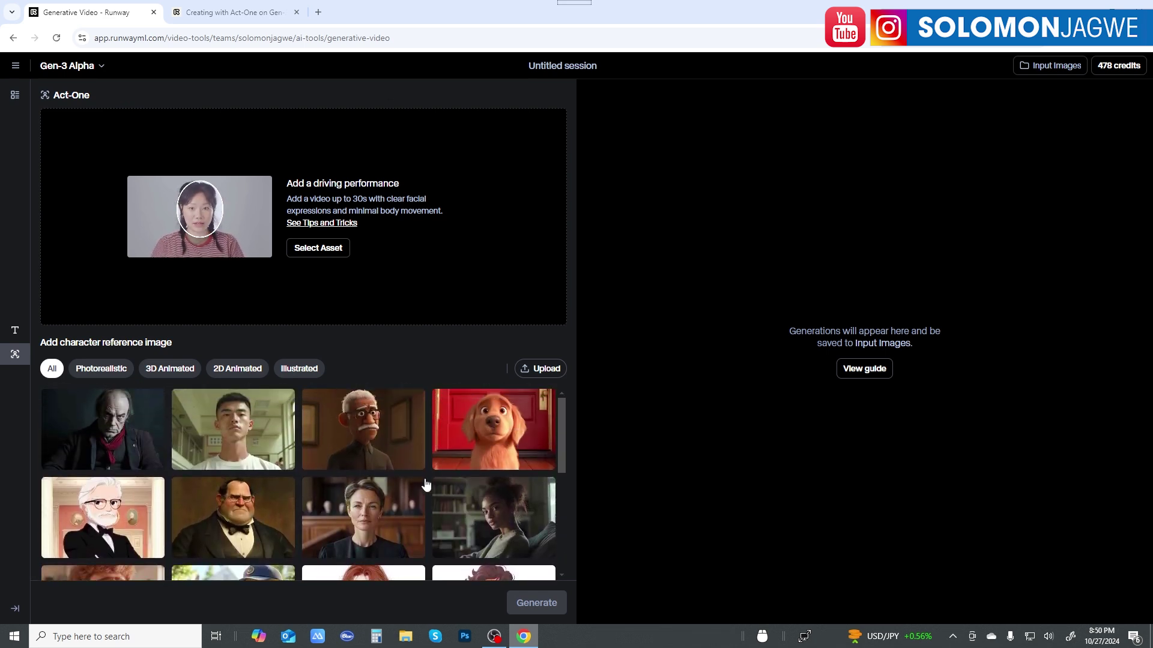
scroll(498, 482, "down", 6)
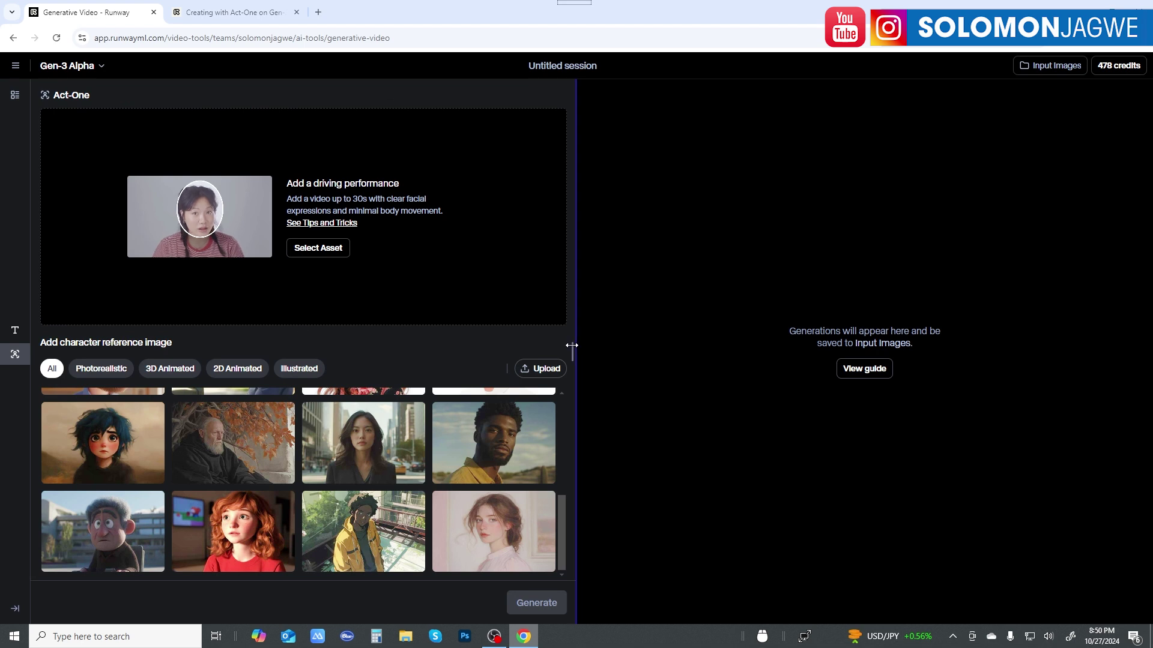
Step: Open the driving-video upload dialog and preview the three Interview clips
left_click(324, 250)
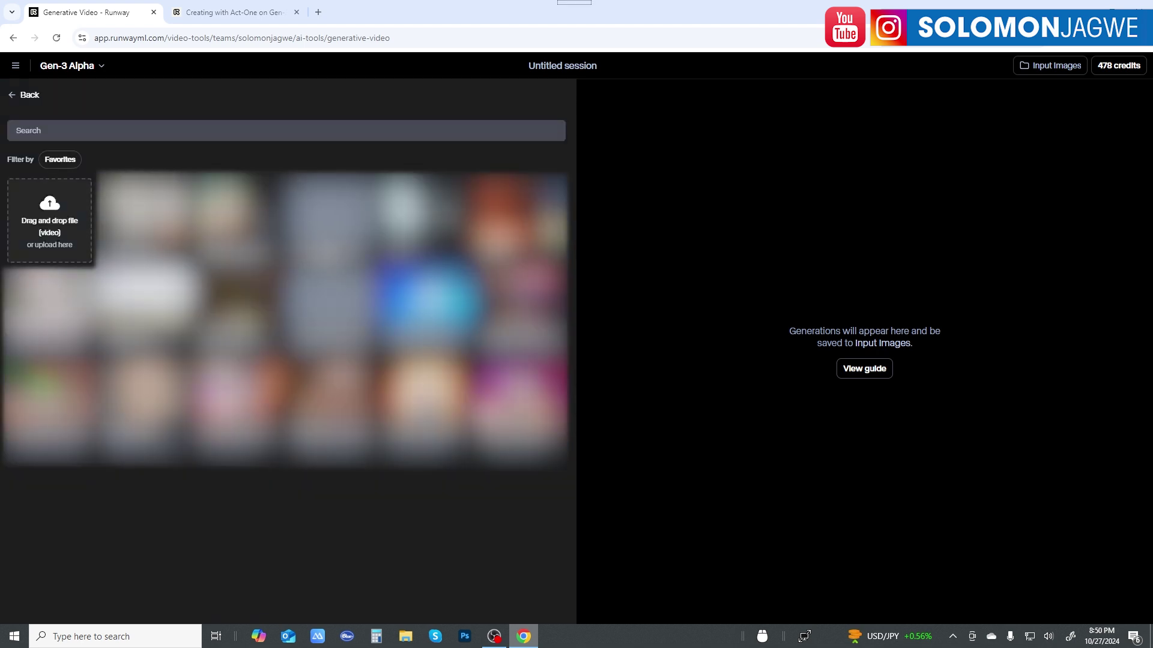
left_click(51, 216)
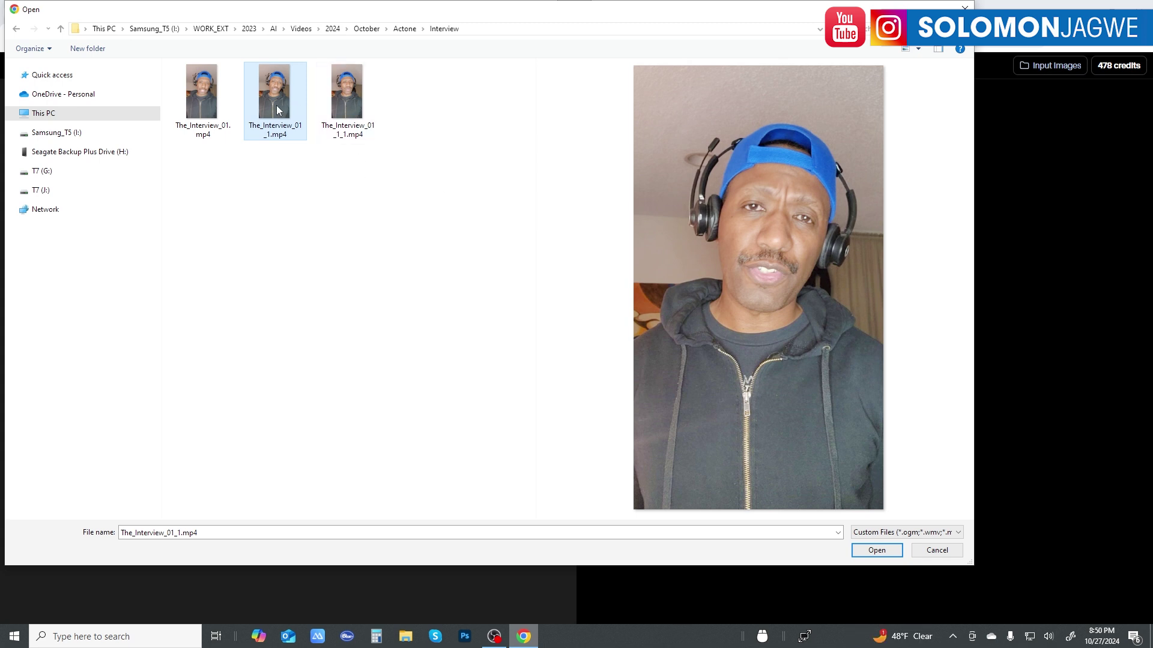
left_click(197, 92)
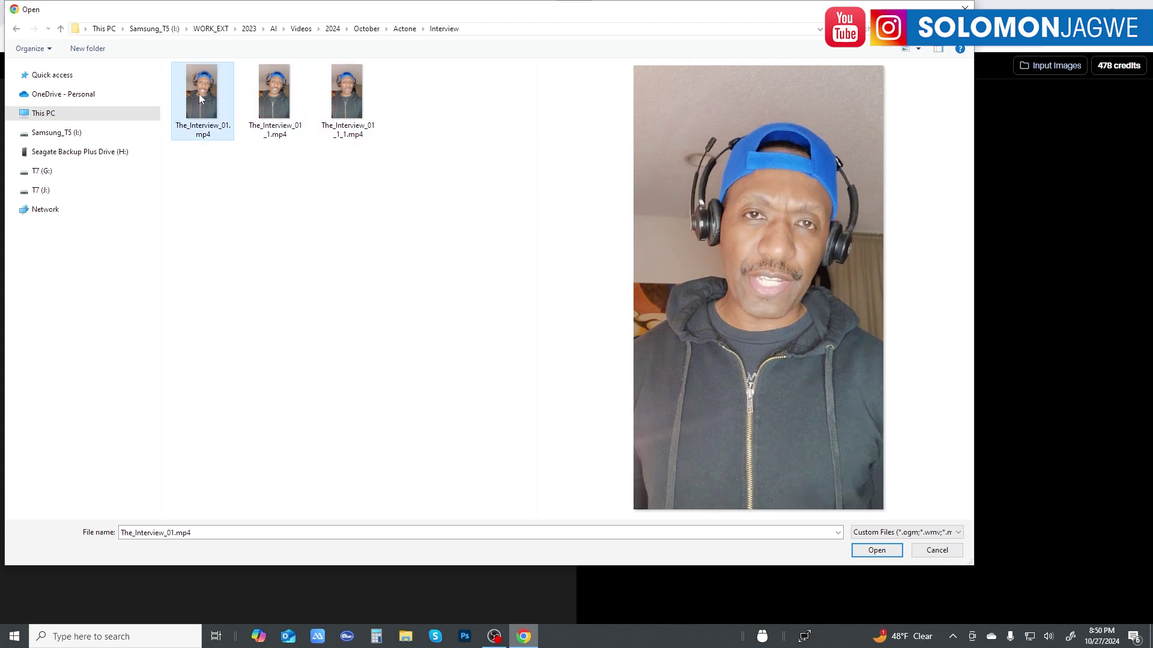
left_click(281, 107)
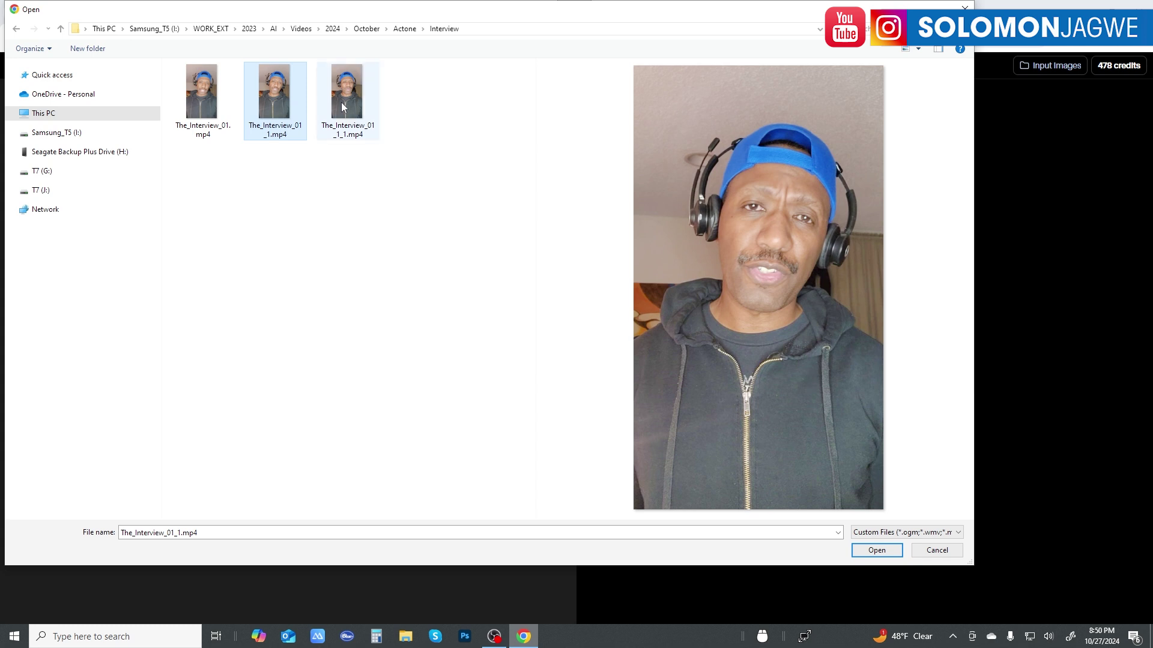
left_click(361, 108)
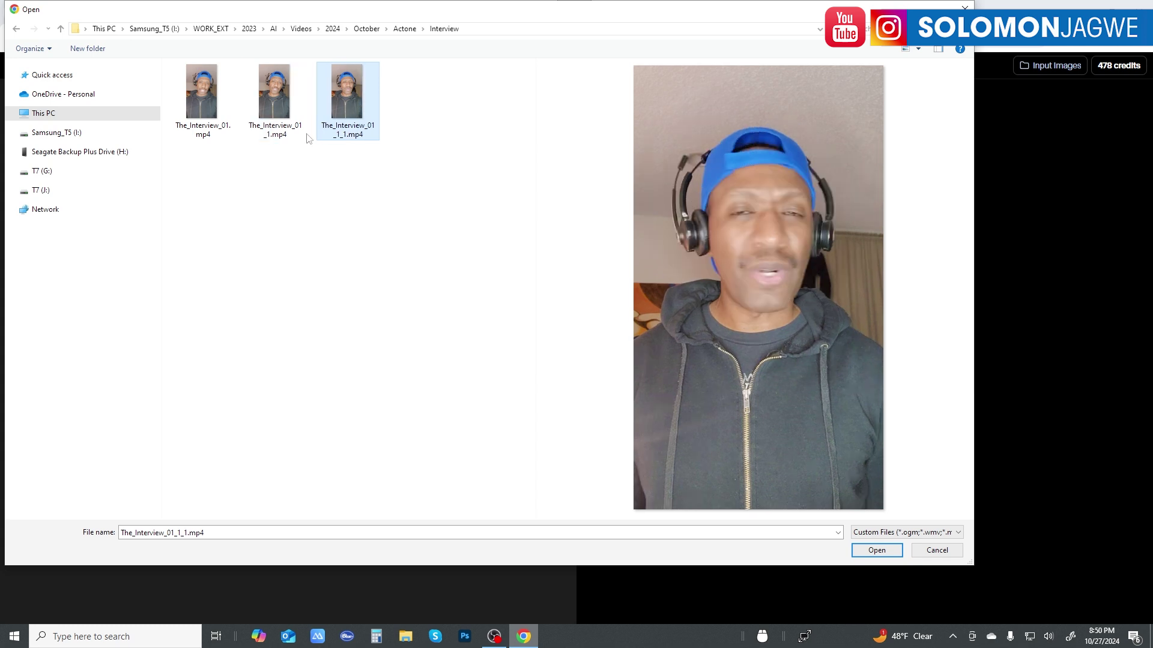
Step: Rename The_Interview_01_1_1.mp4 to The_Interview_02.mp4 and select The_Interview_01_1.mp4
left_click(362, 133)
left_click(373, 123)
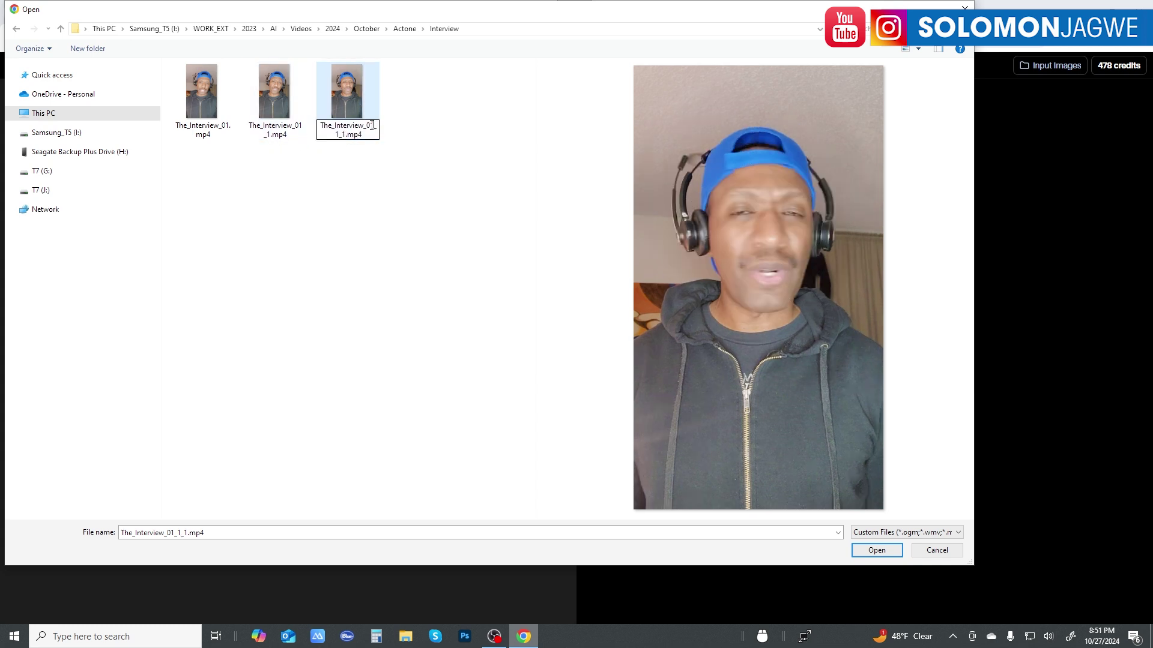
left_click_drag(372, 125, 356, 131)
type("2")
key("Return")
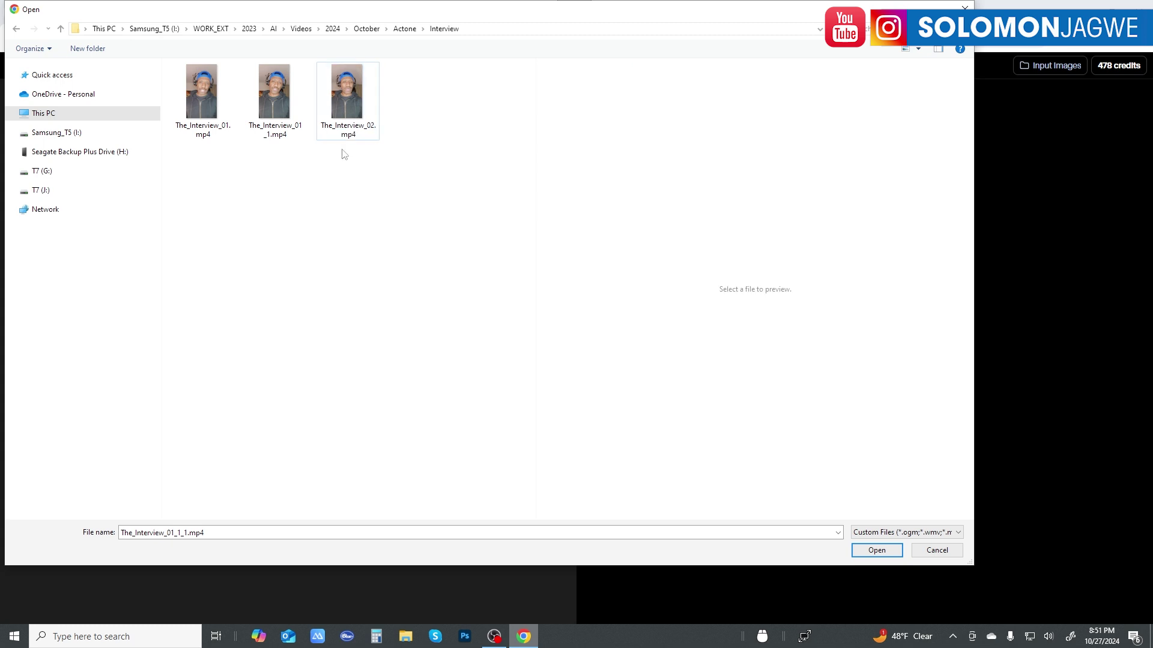
left_click(275, 93)
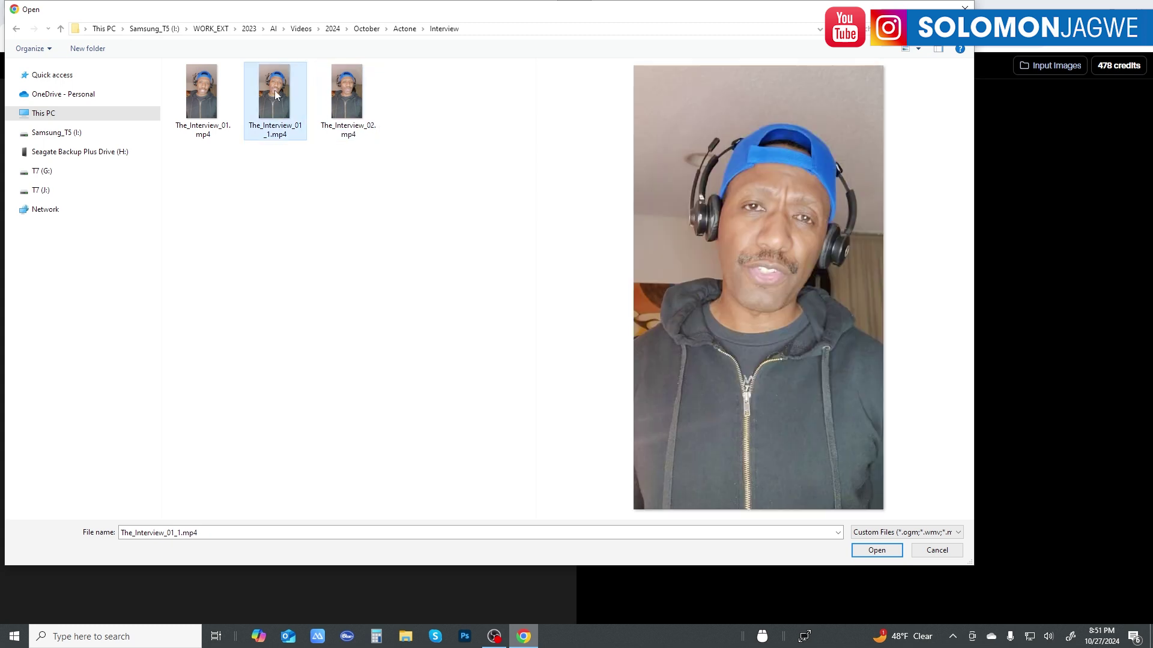
Step: Upload The_Interview_01_1.mp4 as the driving performance, then play and pause its 10-second preview
left_click(875, 550)
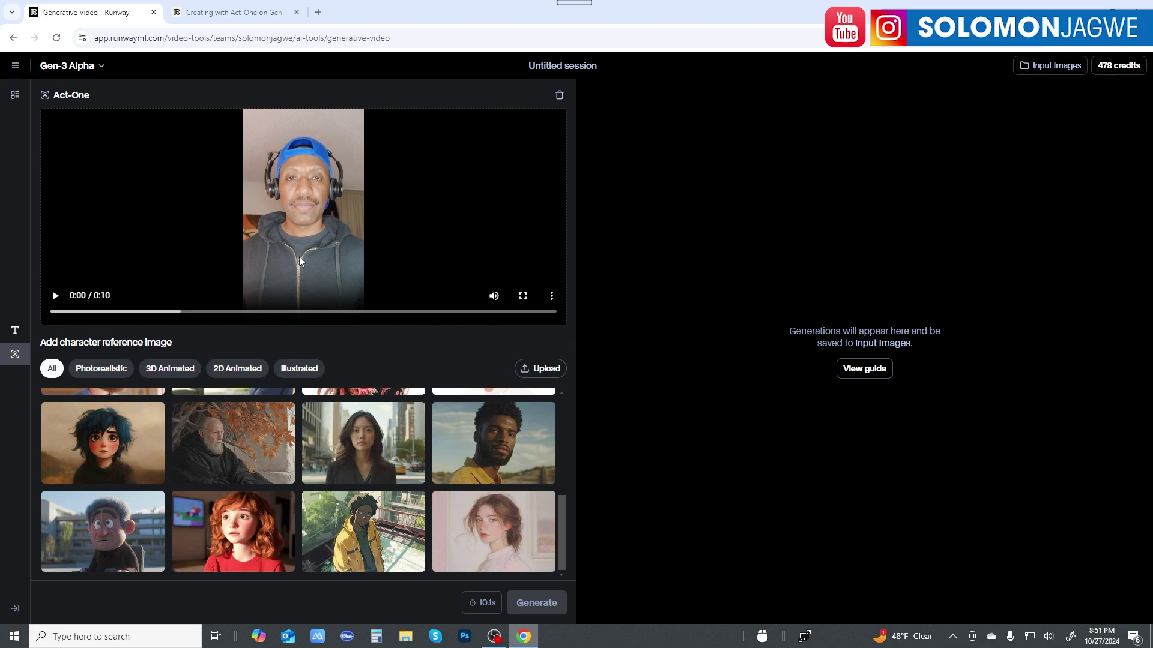
left_click(56, 297)
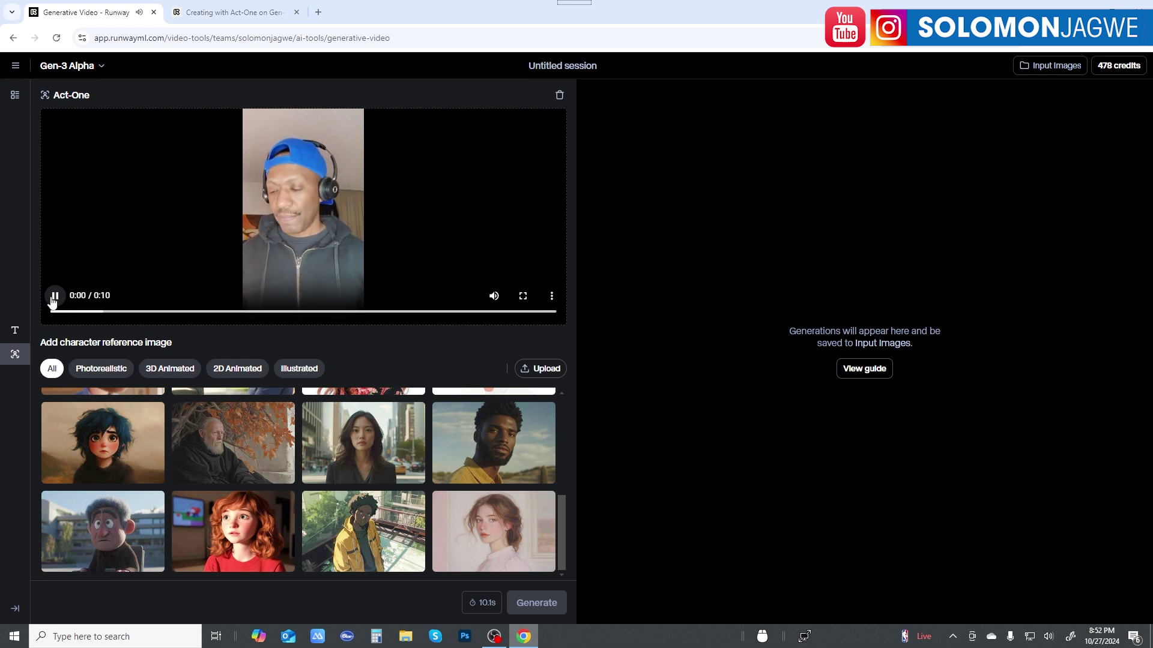
left_click(56, 294)
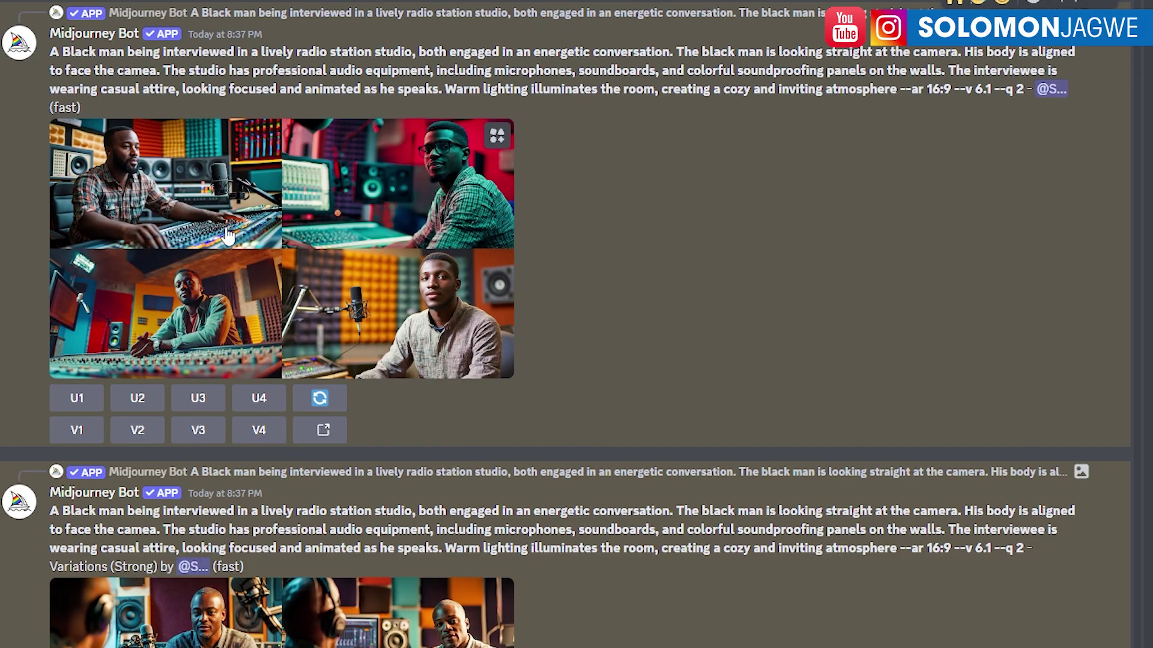
Step: Preview the radio-studio and strong-variations grids, then upscale image 1 (U1)
left_click(224, 224)
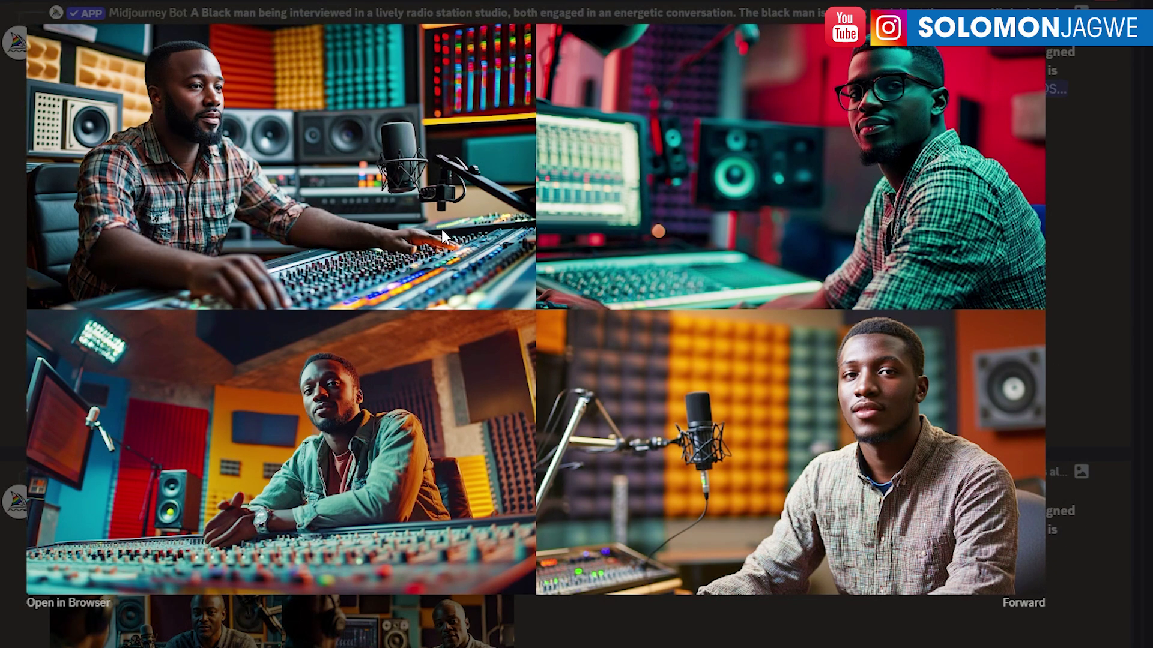
left_click(1089, 282)
scroll(660, 373, "down", 4)
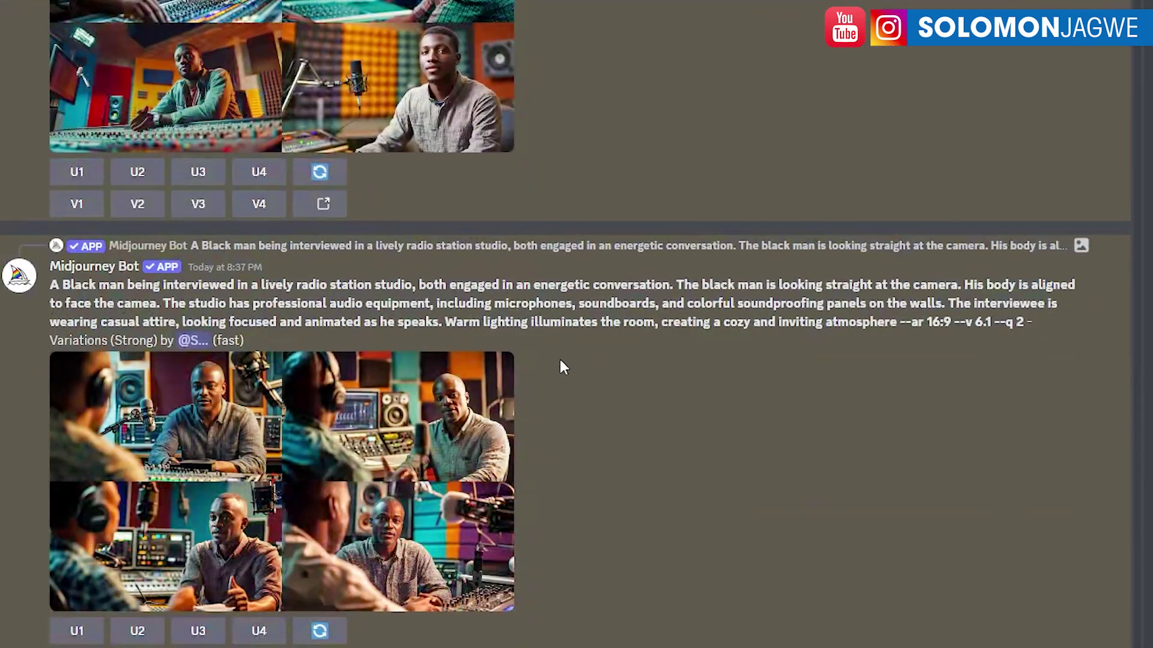
left_click(352, 413)
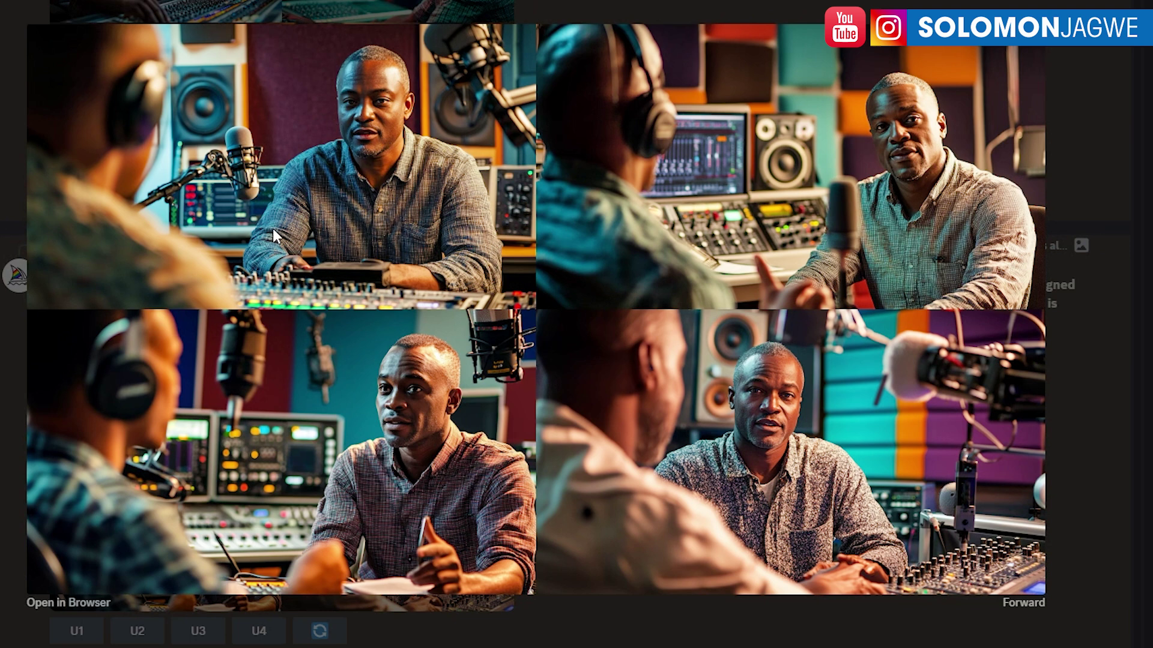
left_click(1109, 363)
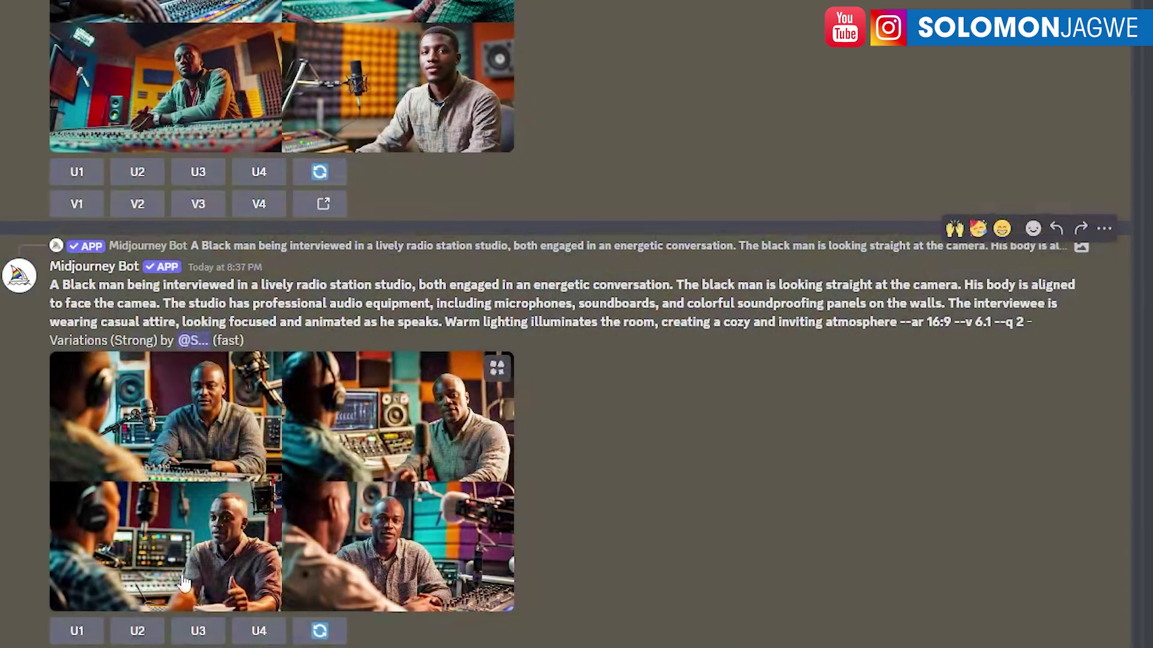
left_click(76, 631)
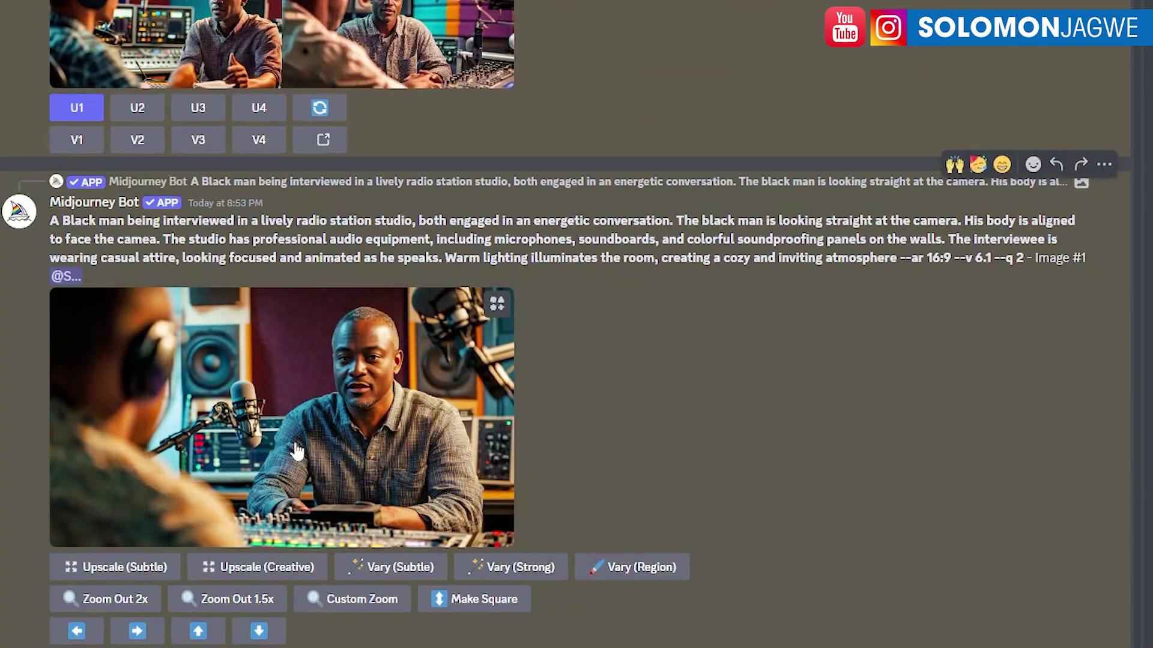
Step: Save the upscaled mixing-desk portrait as a PNG in the Interview folder with an adjusted name
left_click(276, 407)
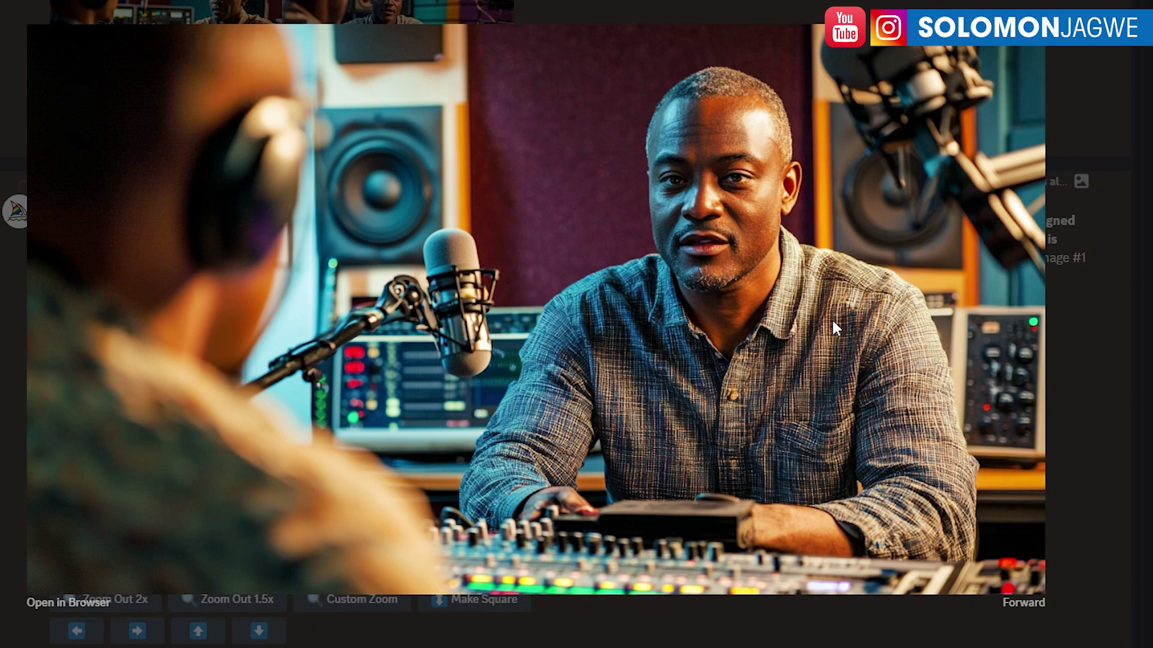
right_click(724, 299)
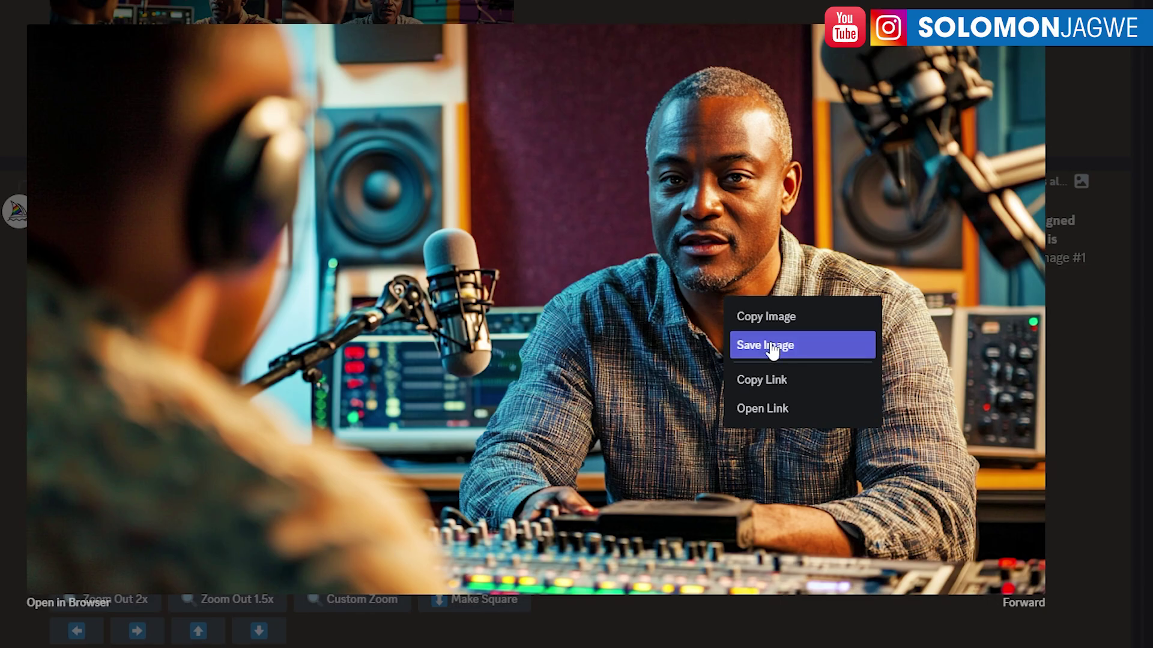
left_click(750, 343)
left_click(153, 444)
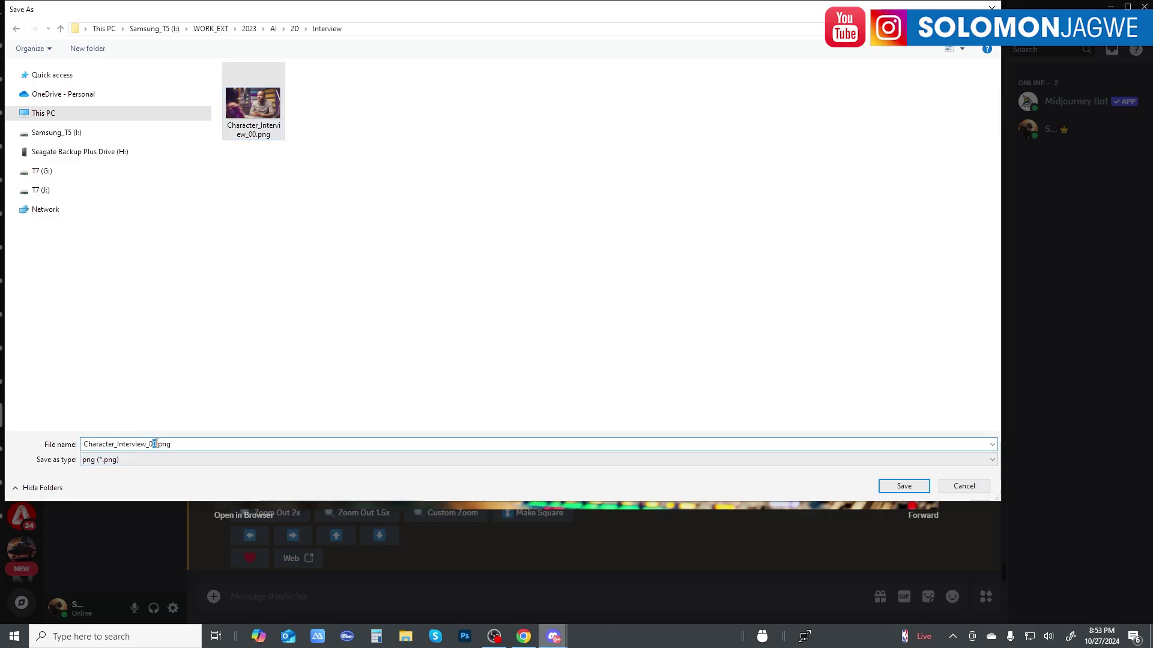
left_click_drag(155, 444, 147, 467)
key("Return")
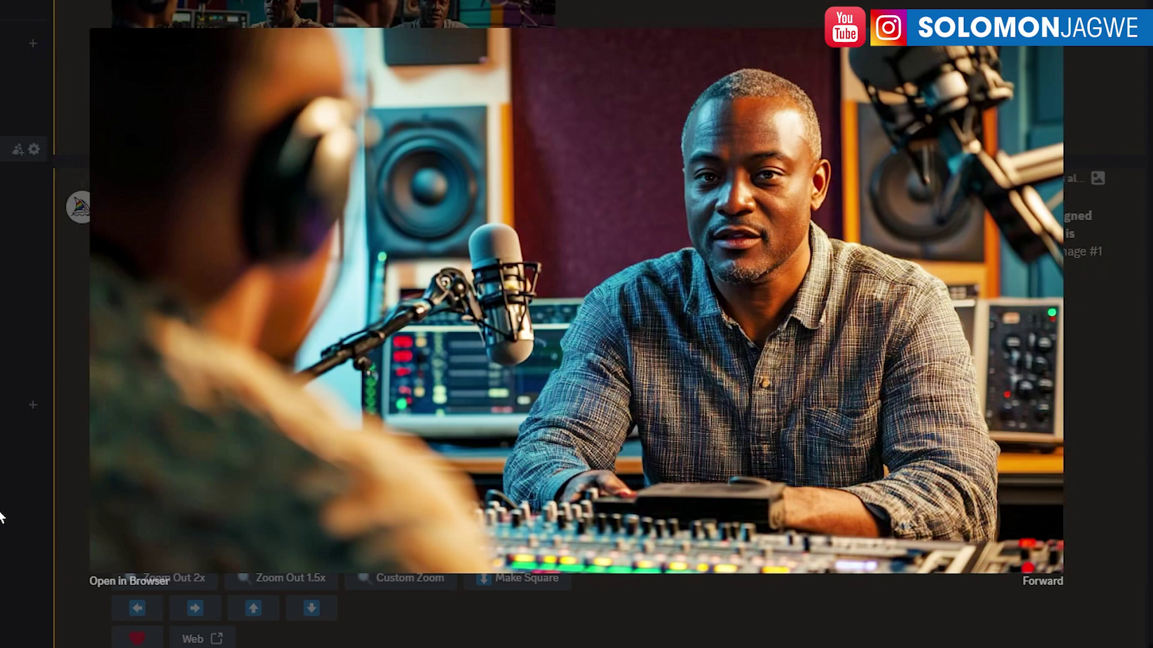
Step: Close the portrait viewer and preview an earlier image grid further up the channel
left_click(1111, 315)
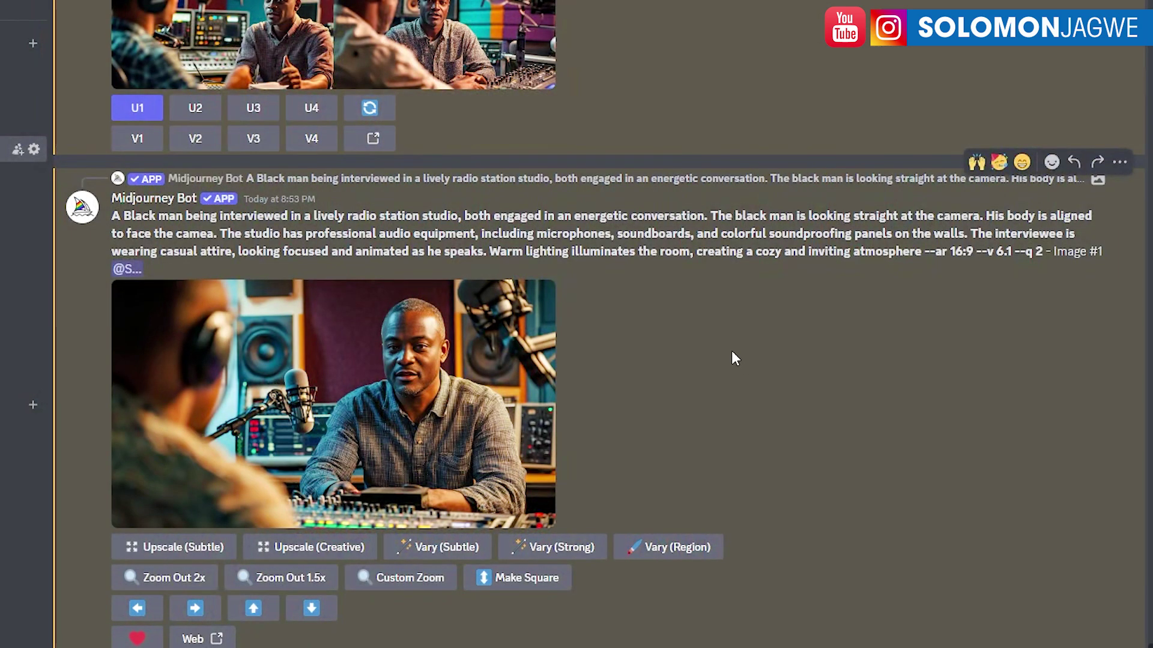
scroll(714, 348, "up", 4)
scroll(696, 354, "up", 6)
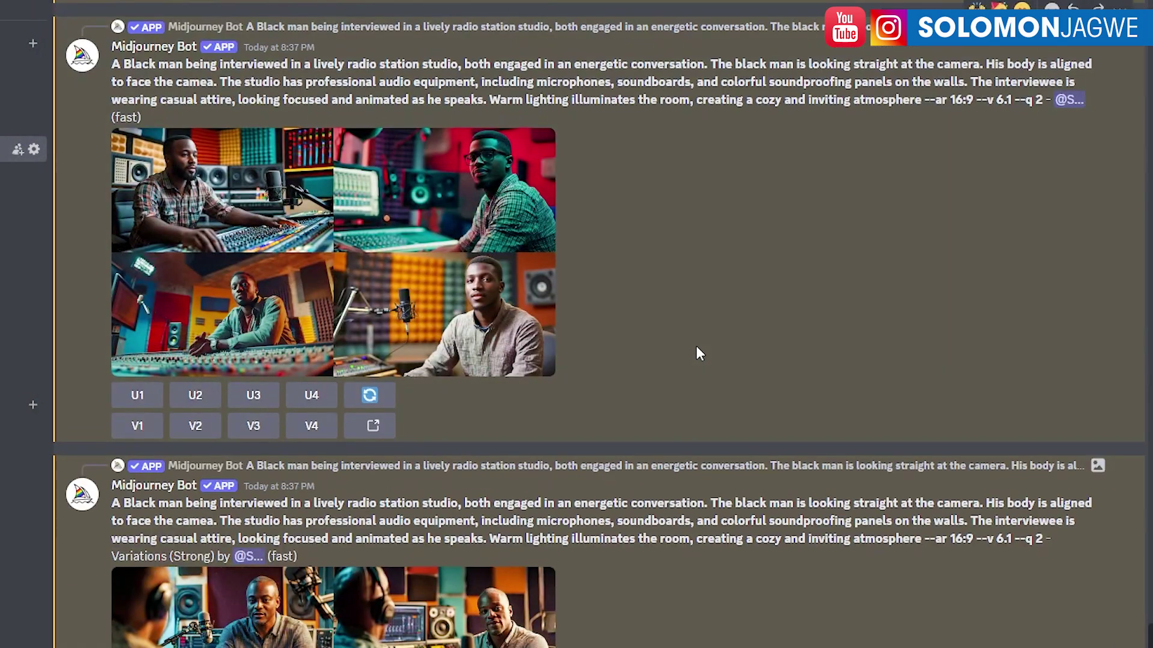
left_click(475, 308)
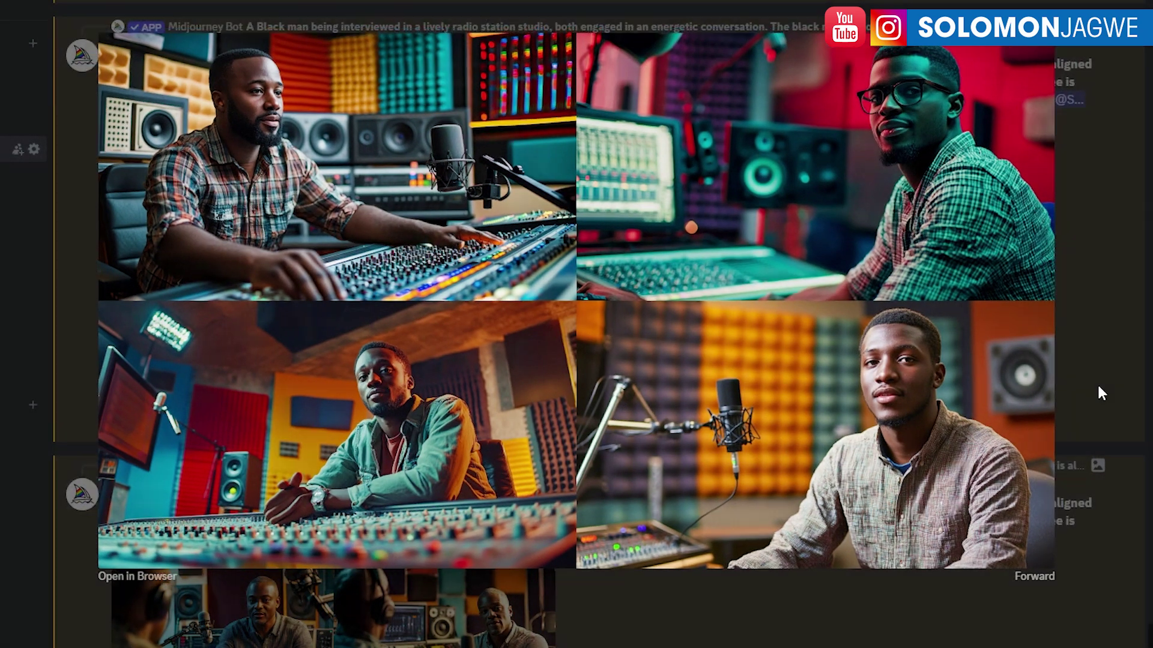
left_click(1100, 393)
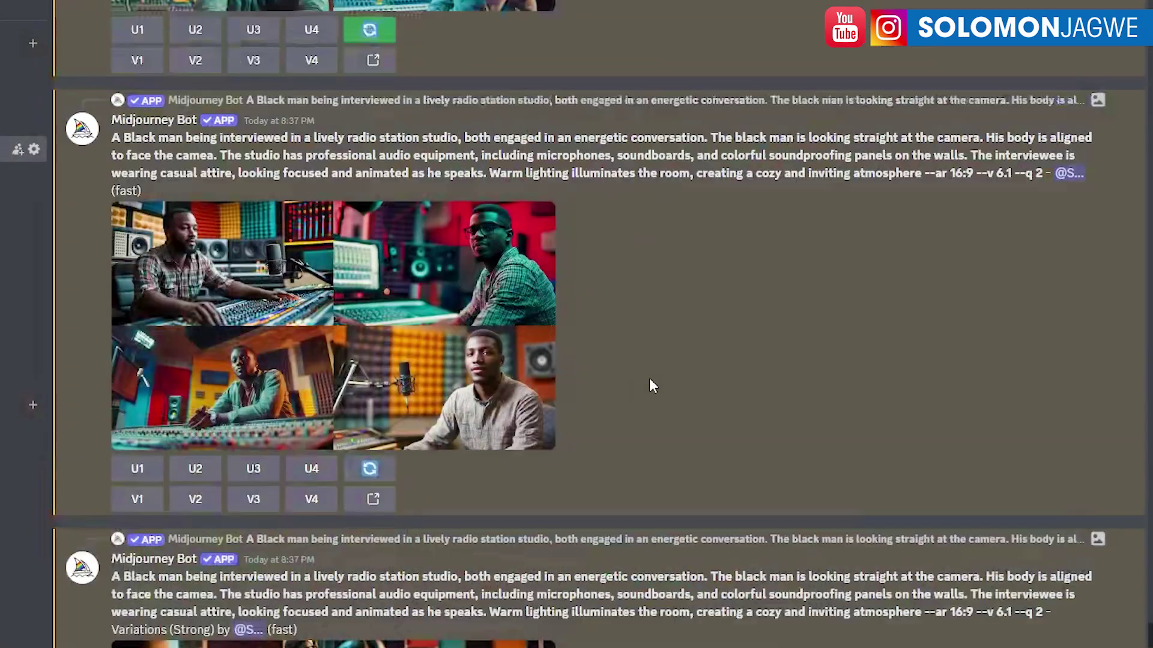
scroll(650, 378, "down", 2)
scroll(613, 375, "down", 3)
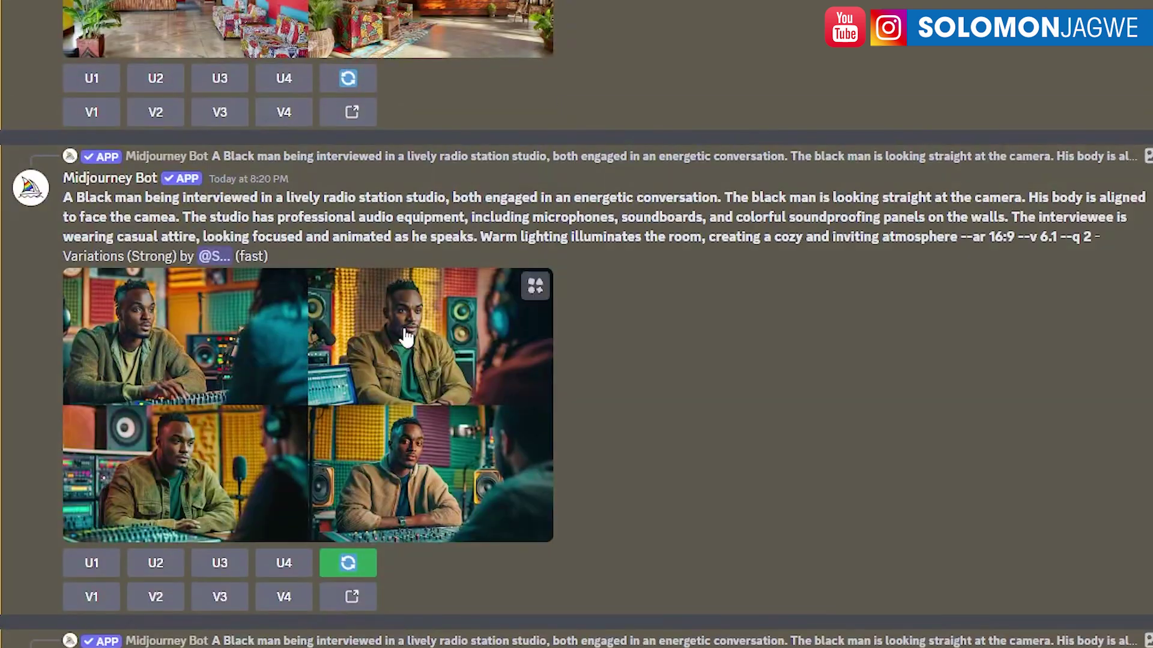
Step: Upscale image 2 (U2) of the olive-jacket Variations (Strong) grid
left_click(401, 351)
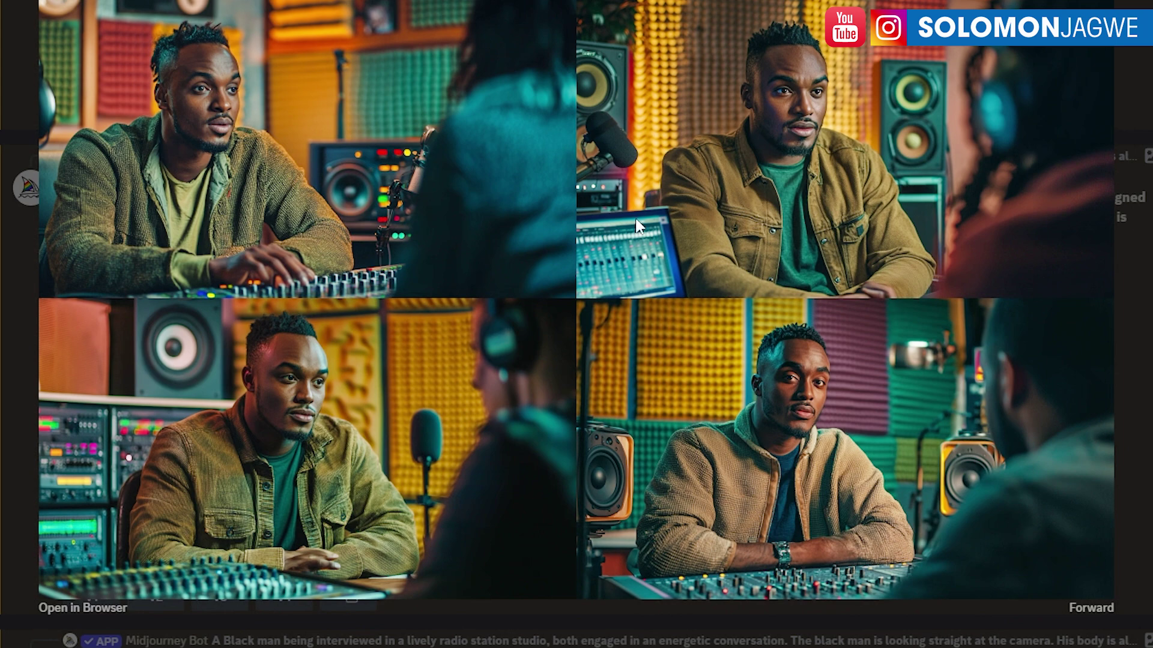
key("Escape")
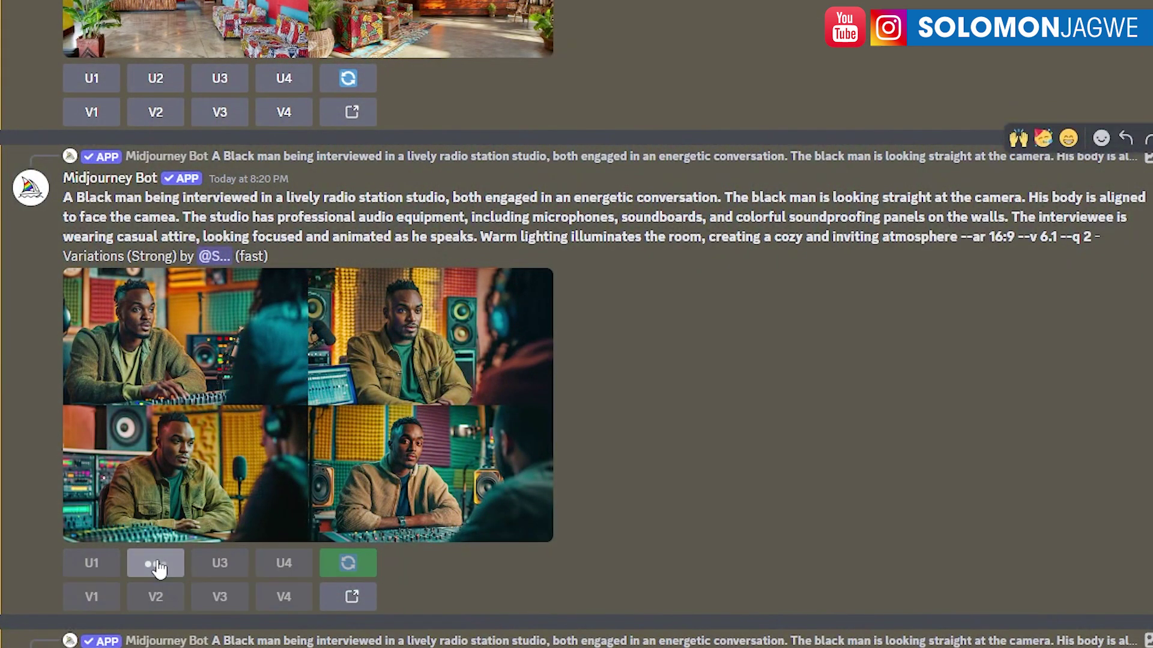
left_click(156, 566)
scroll(585, 393, "down", 2)
scroll(585, 393, "down", 20)
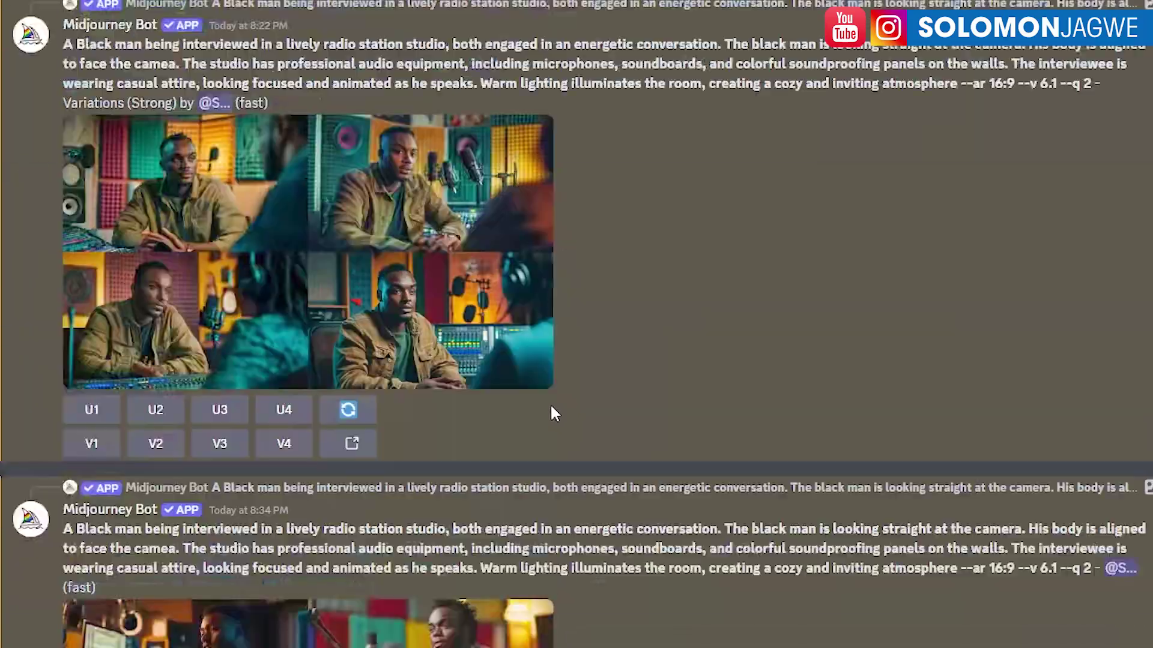
scroll(499, 462, "down", 5)
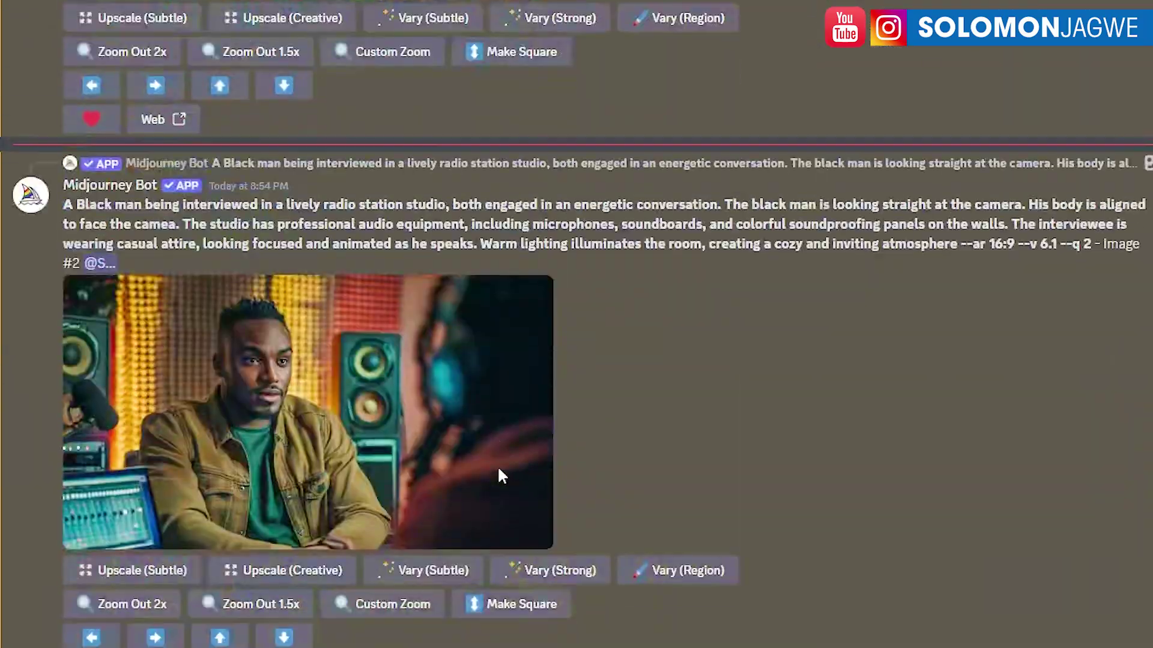
Step: Open the U2 upscale full size and save it as Character_Interview_02.png
left_click(295, 431)
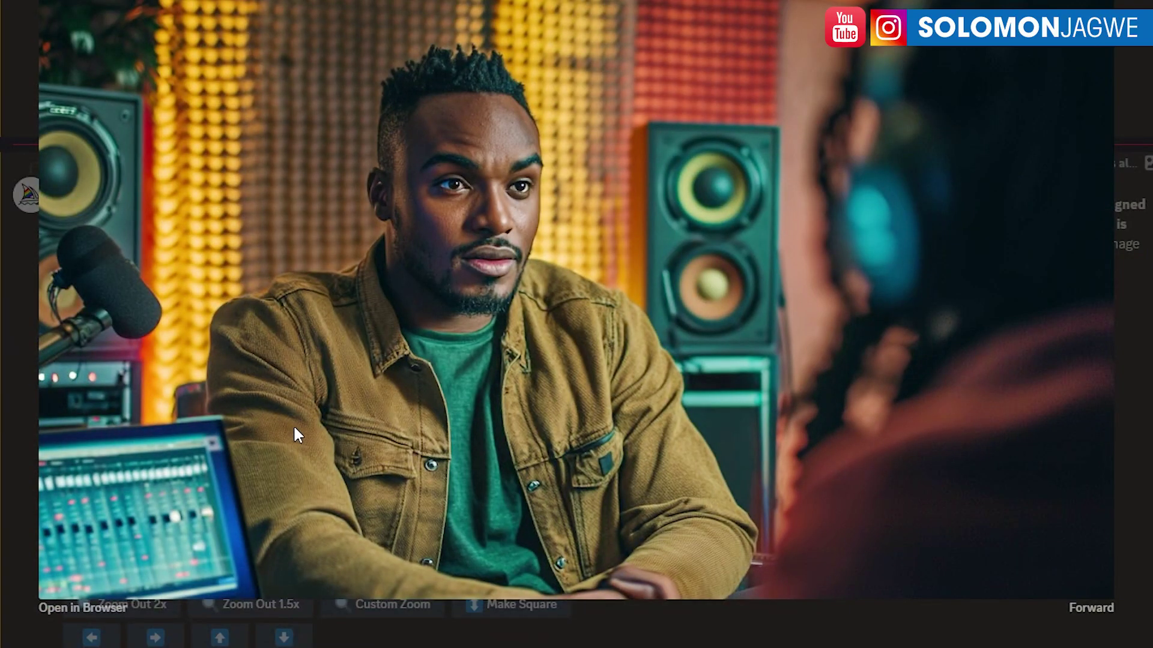
right_click(596, 326)
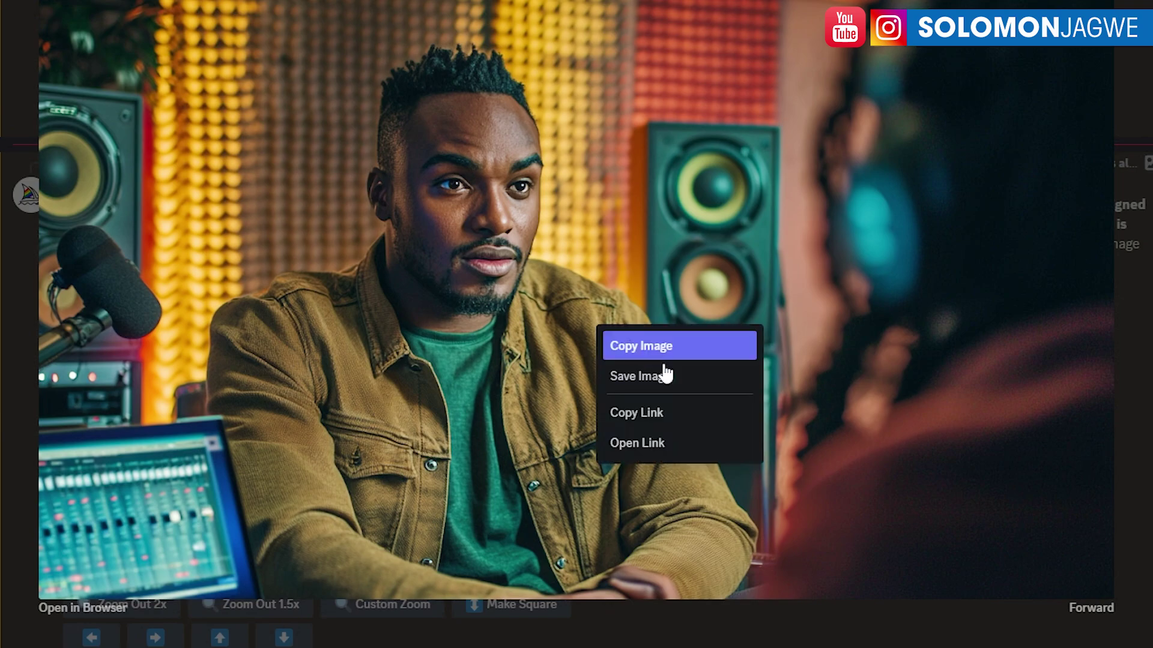
left_click(661, 376)
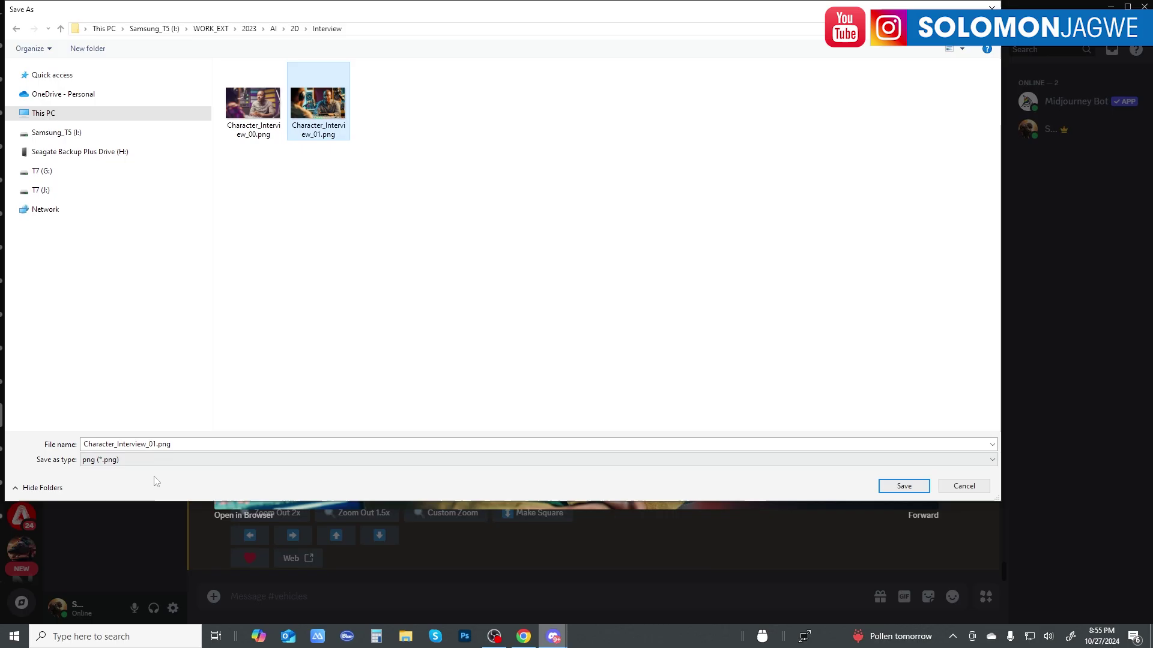
left_click(155, 445)
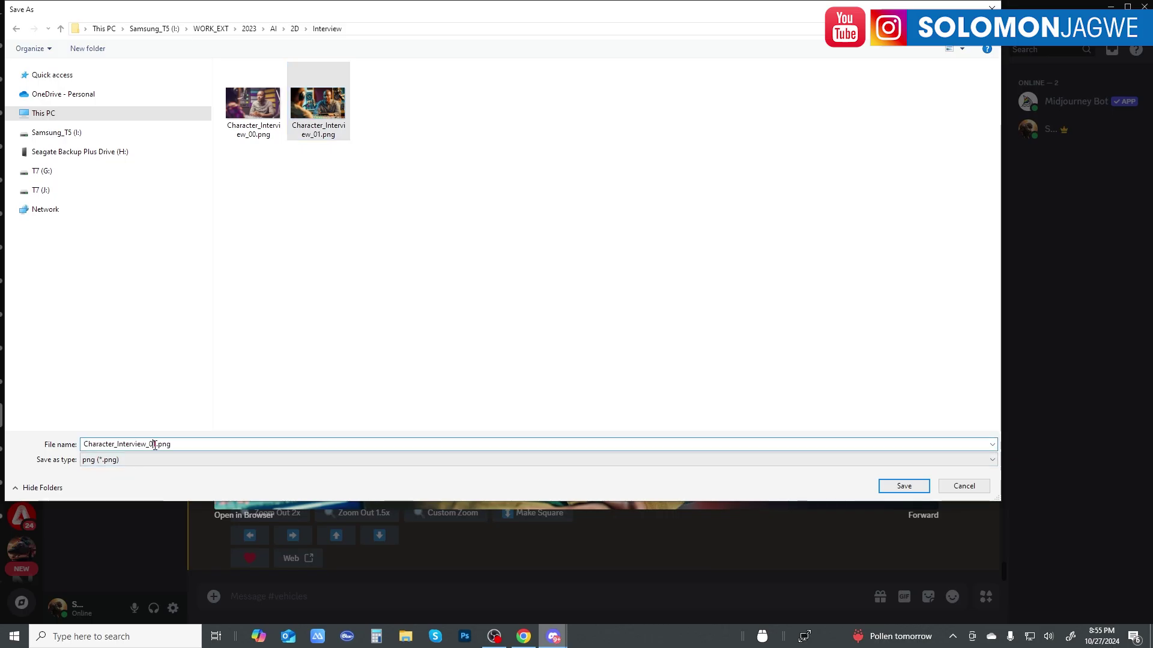
type("2")
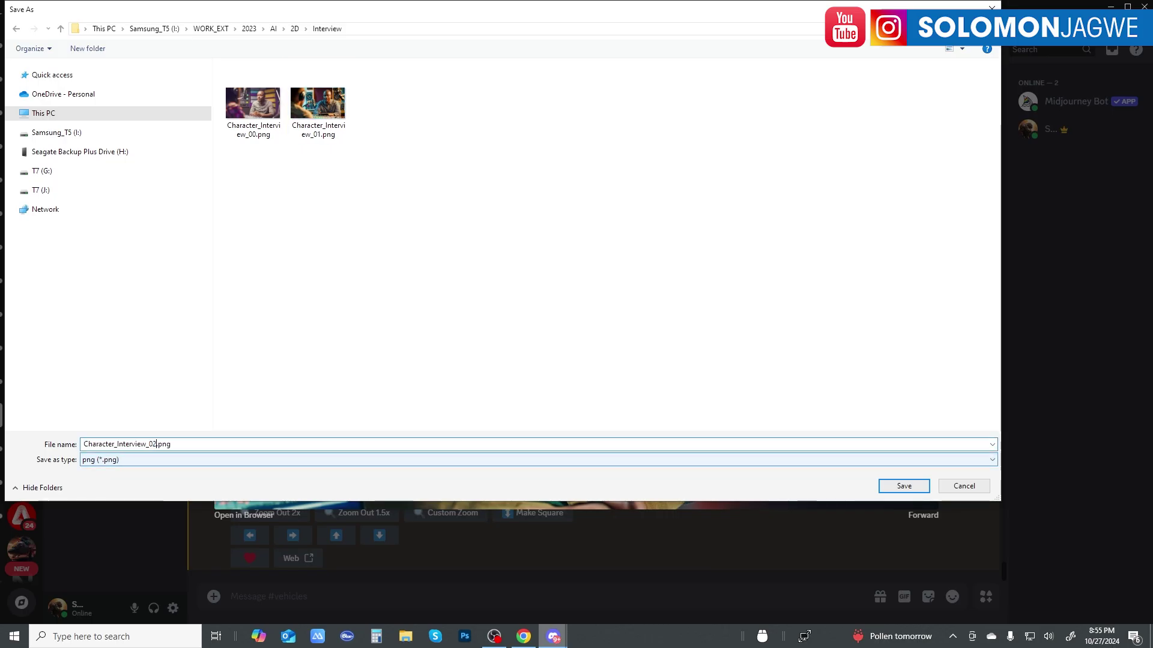
key("Return")
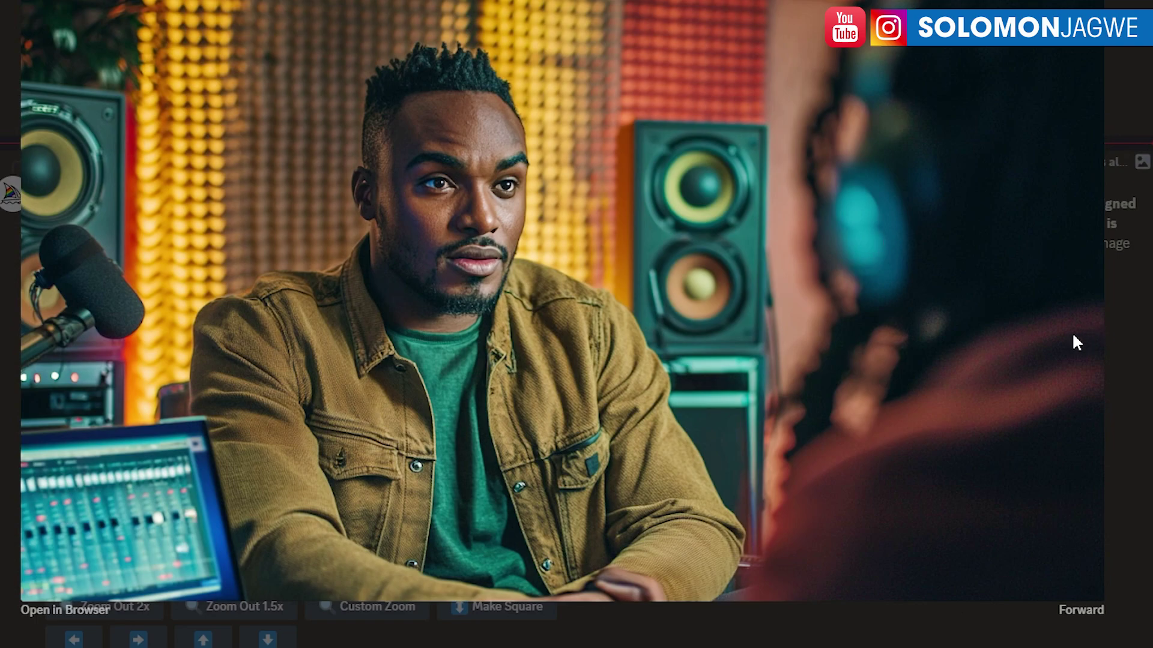
Step: Close the Discord viewer and review Character_Interview_00.png in the photo viewer
key("Escape")
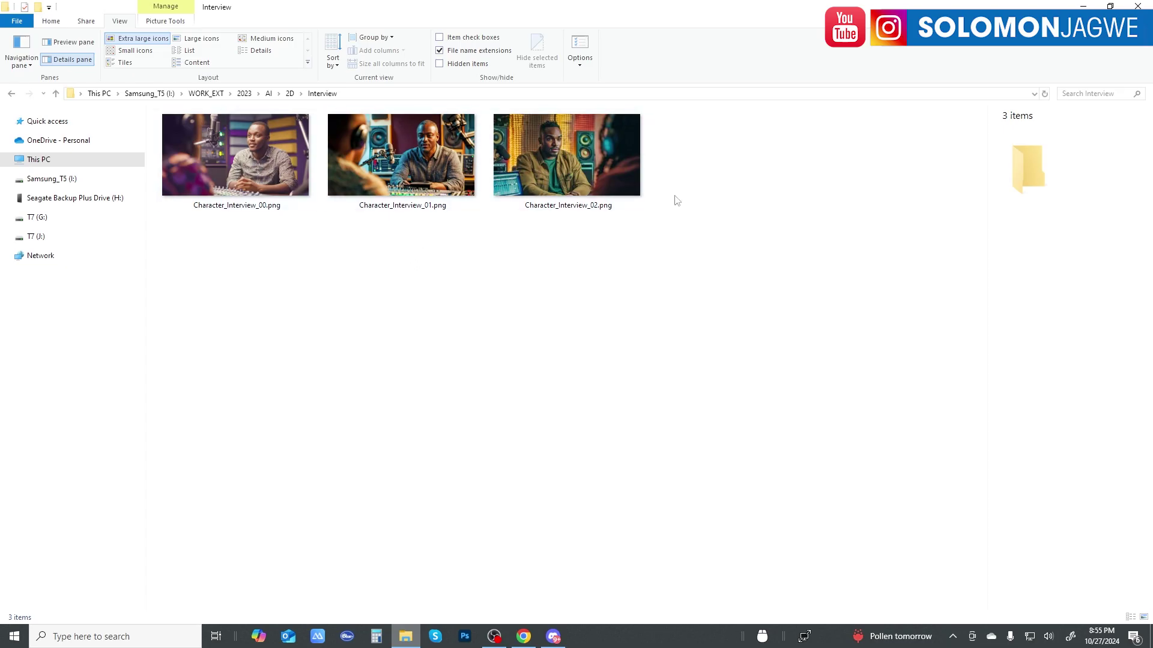
left_click(424, 169)
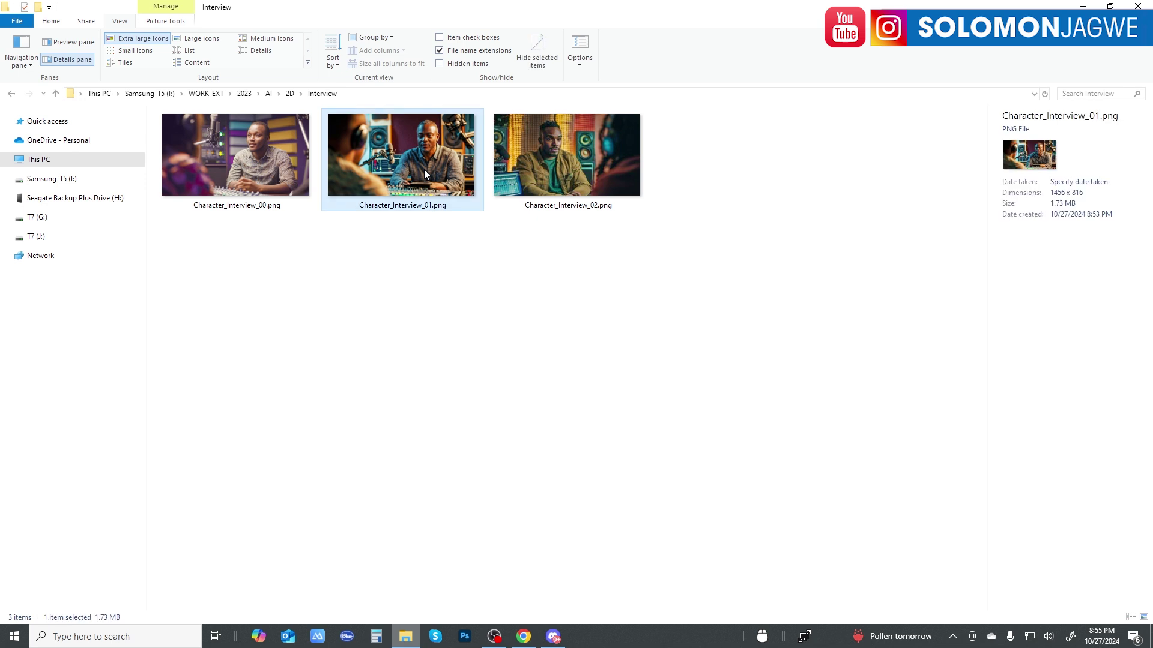
left_click(266, 163)
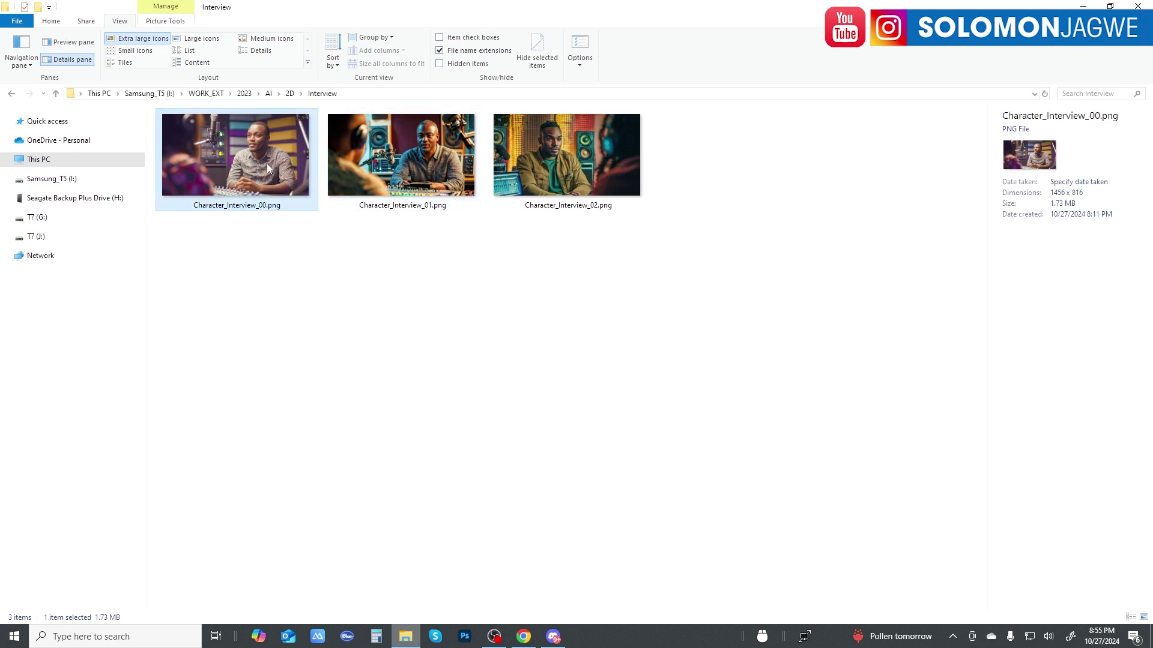
double_click(267, 163)
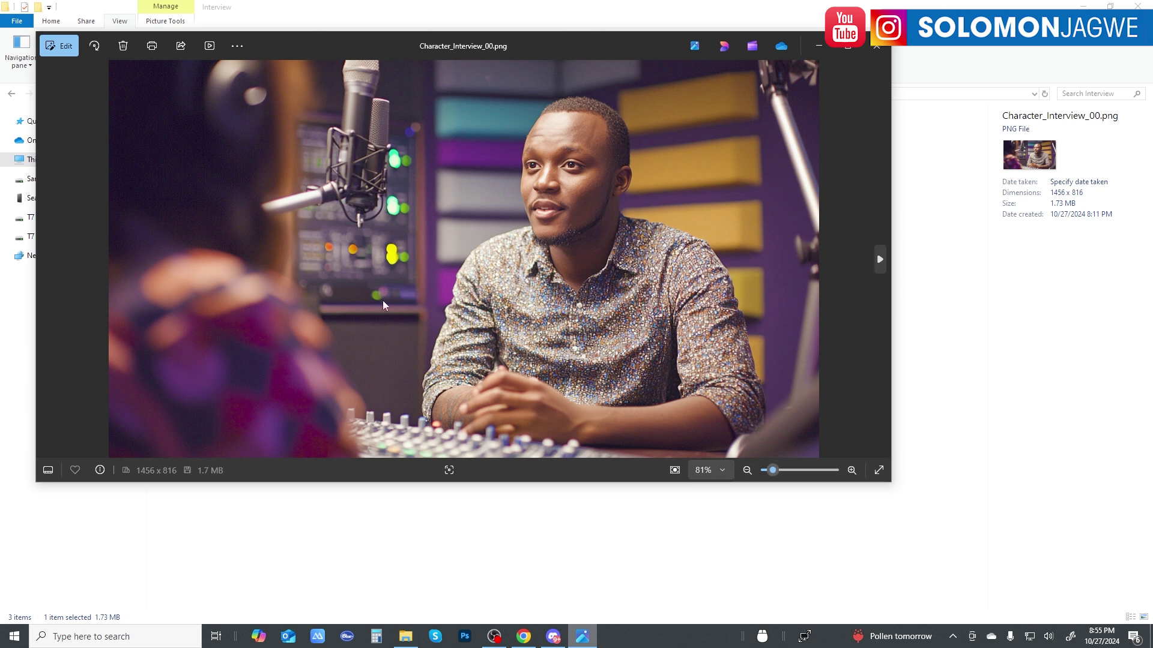
left_click(873, 48)
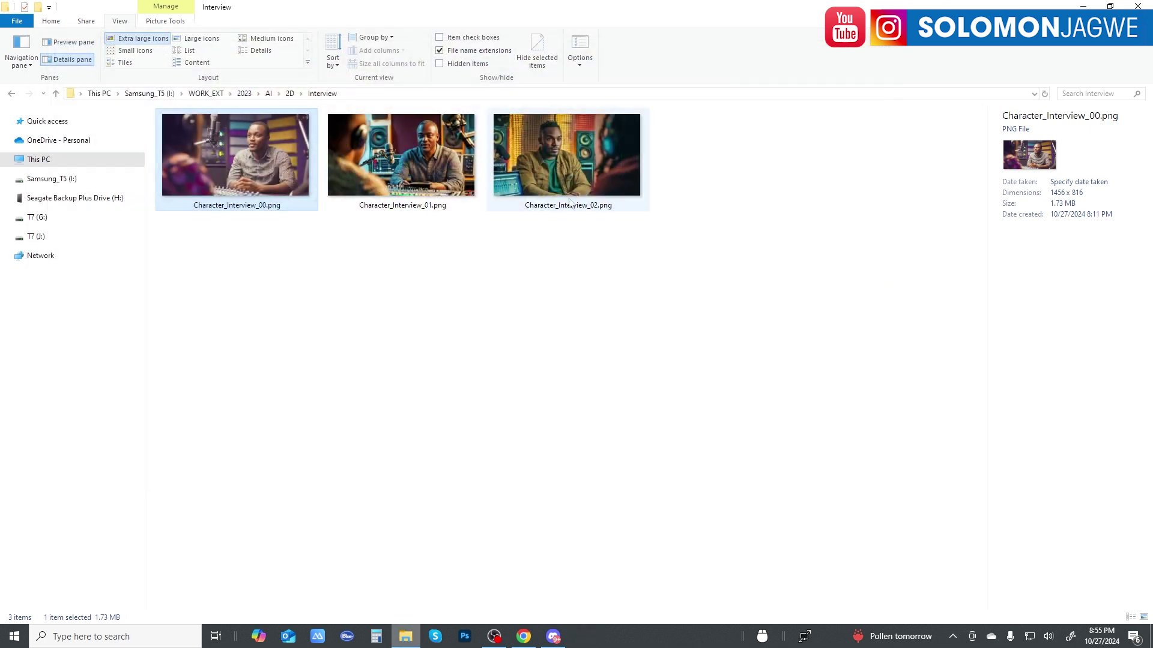
Step: Preview Character_Interview_01.png and Character_Interview_02.png, then reselect Character_Interview_01.png
double_click(448, 160)
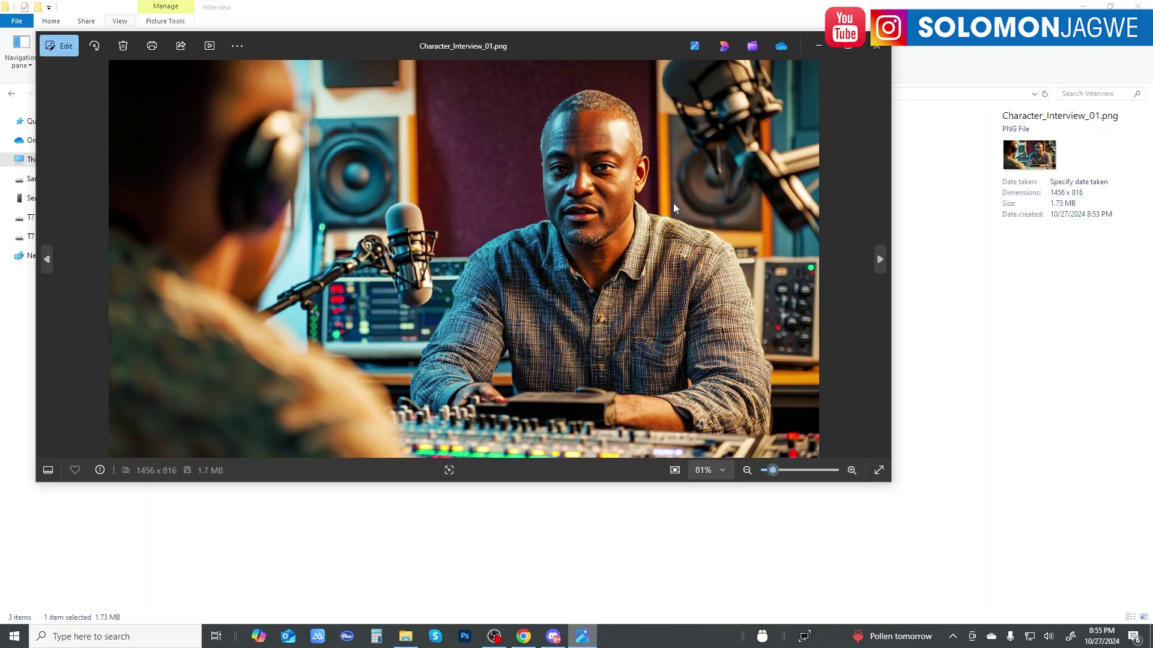
left_click(875, 47)
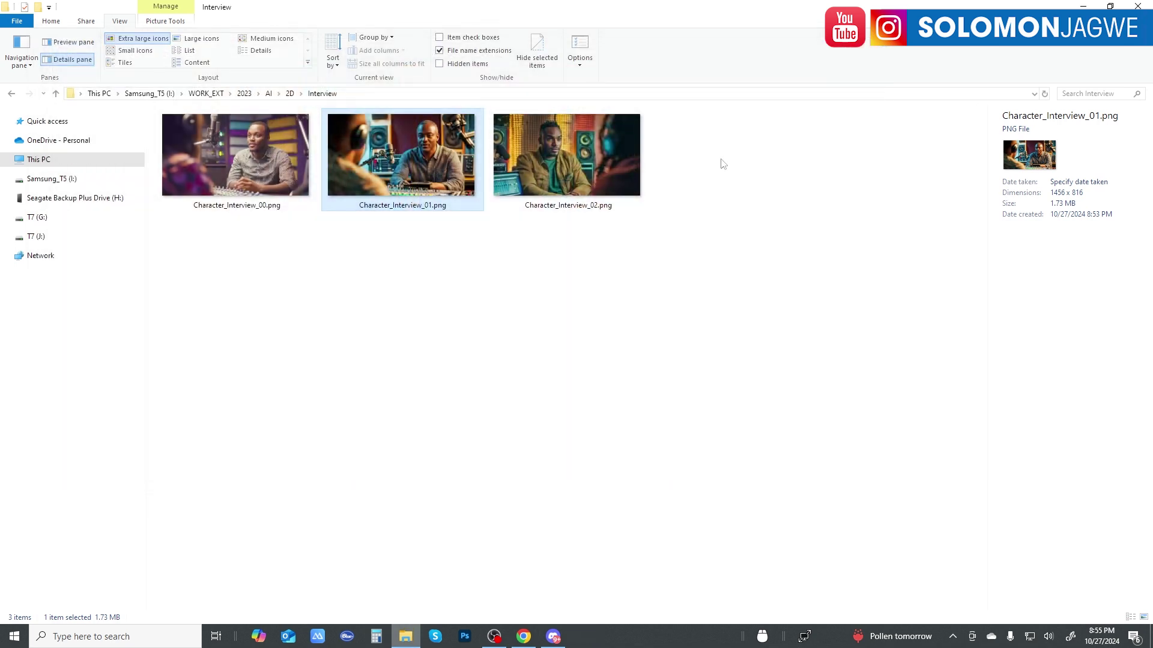
left_click(563, 153)
double_click(563, 153)
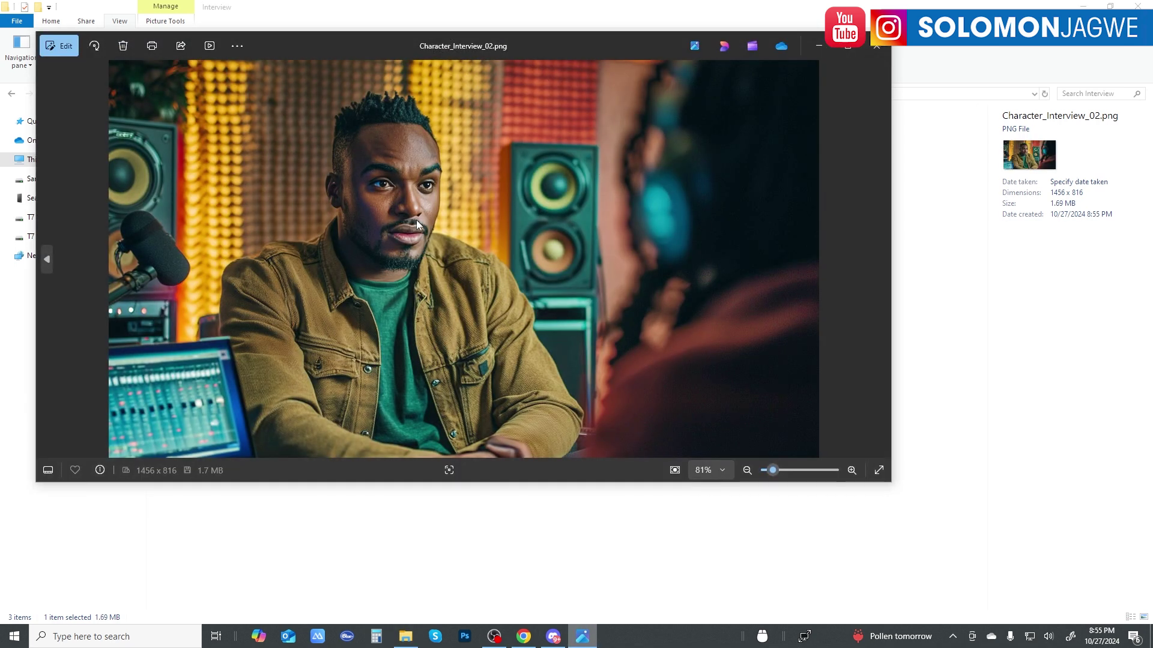
left_click(876, 46)
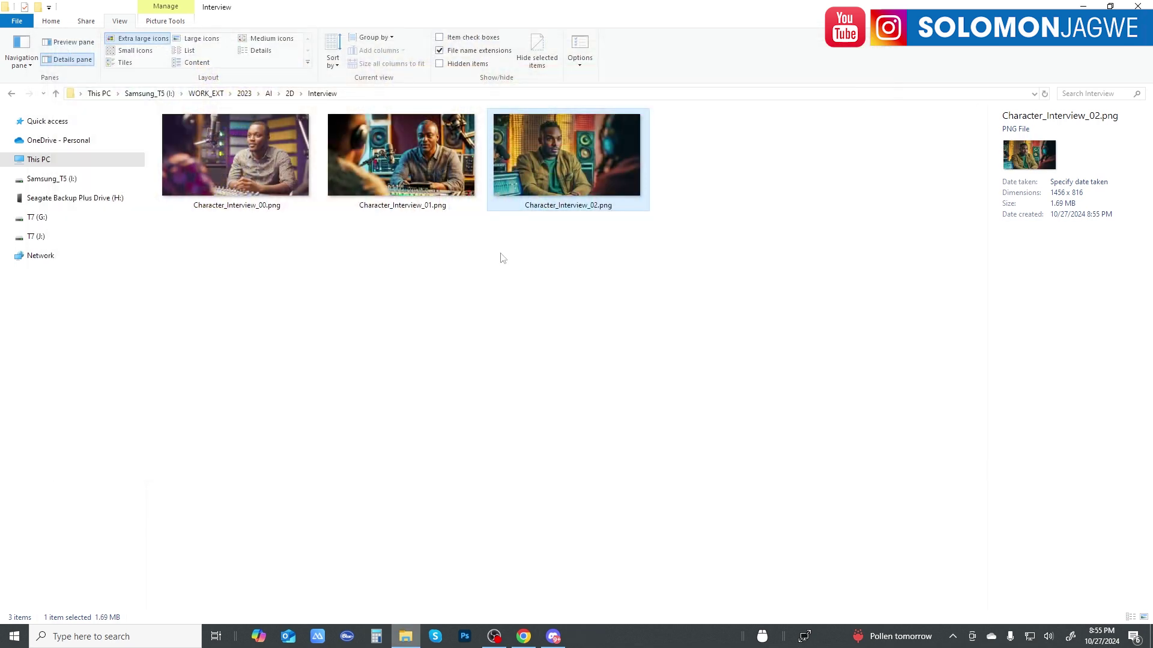
left_click(446, 152)
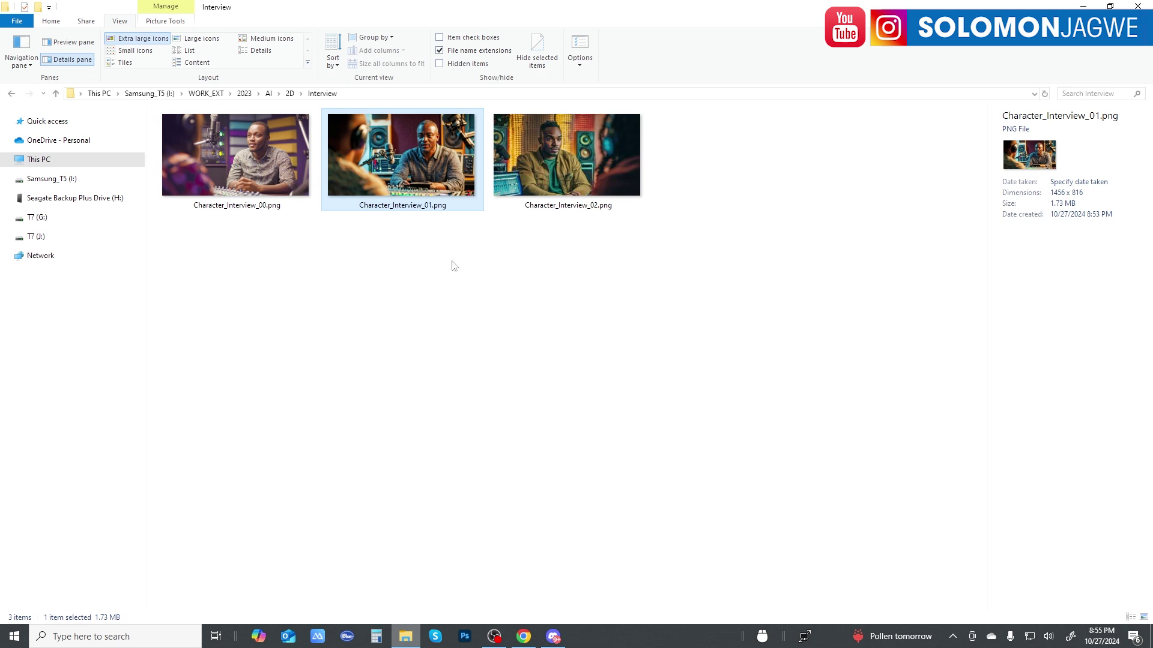
Step: Upload Character_Interview_01.png as the custom Act-One character reference image
left_click(528, 635)
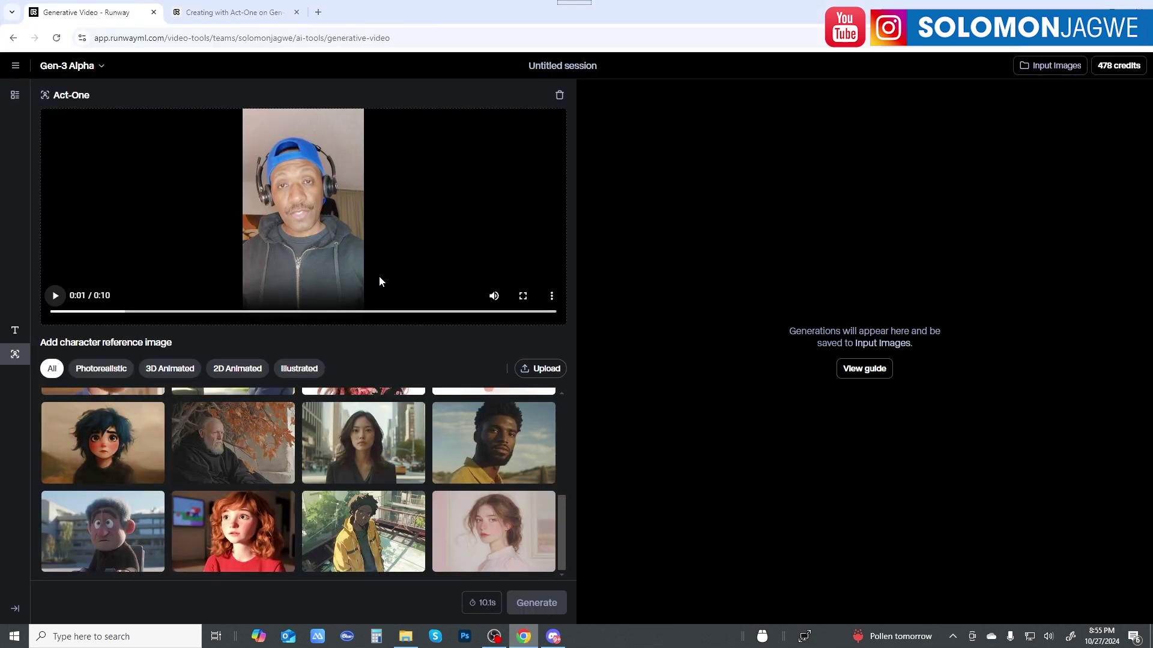
left_click(542, 375)
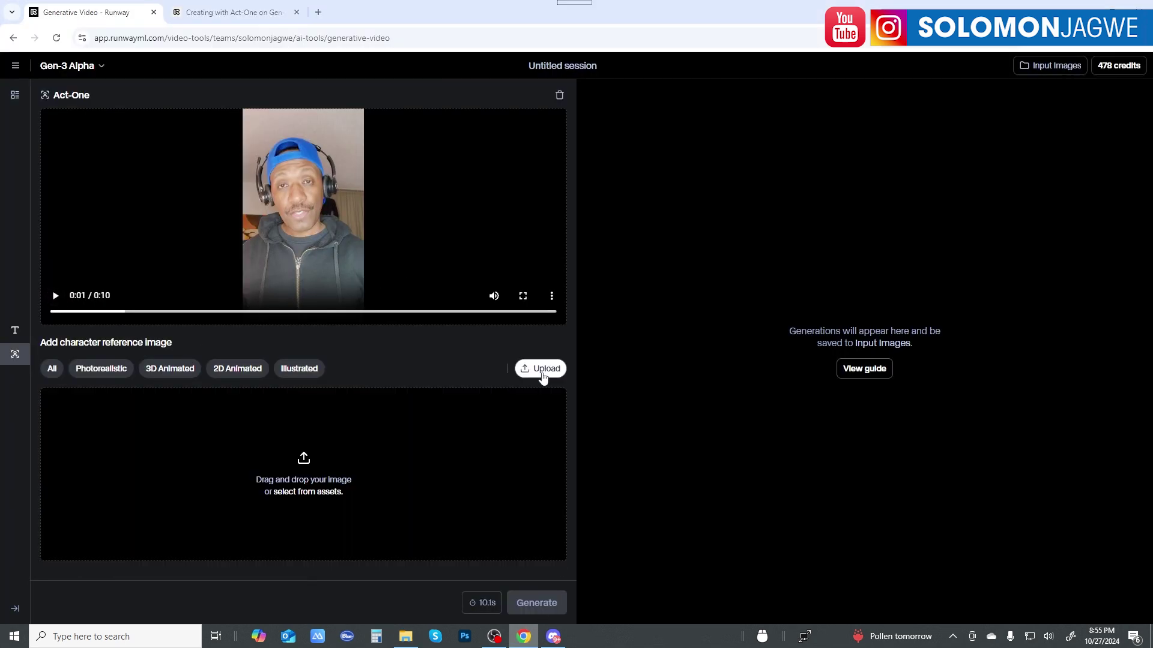
left_click(304, 461)
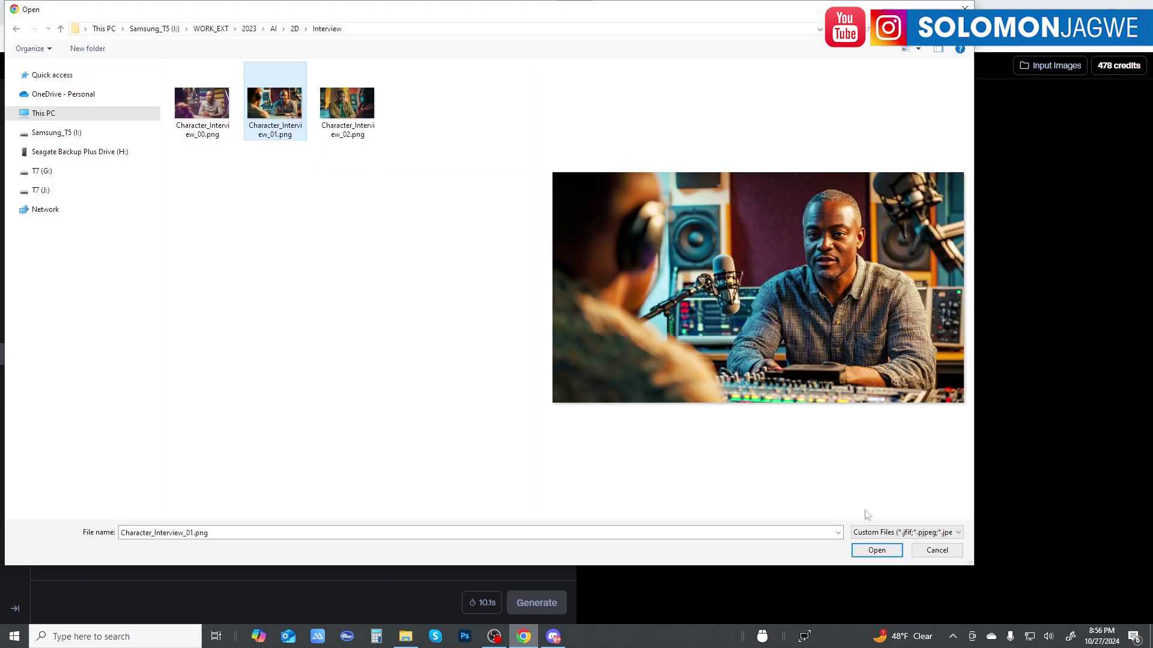
left_click(880, 549)
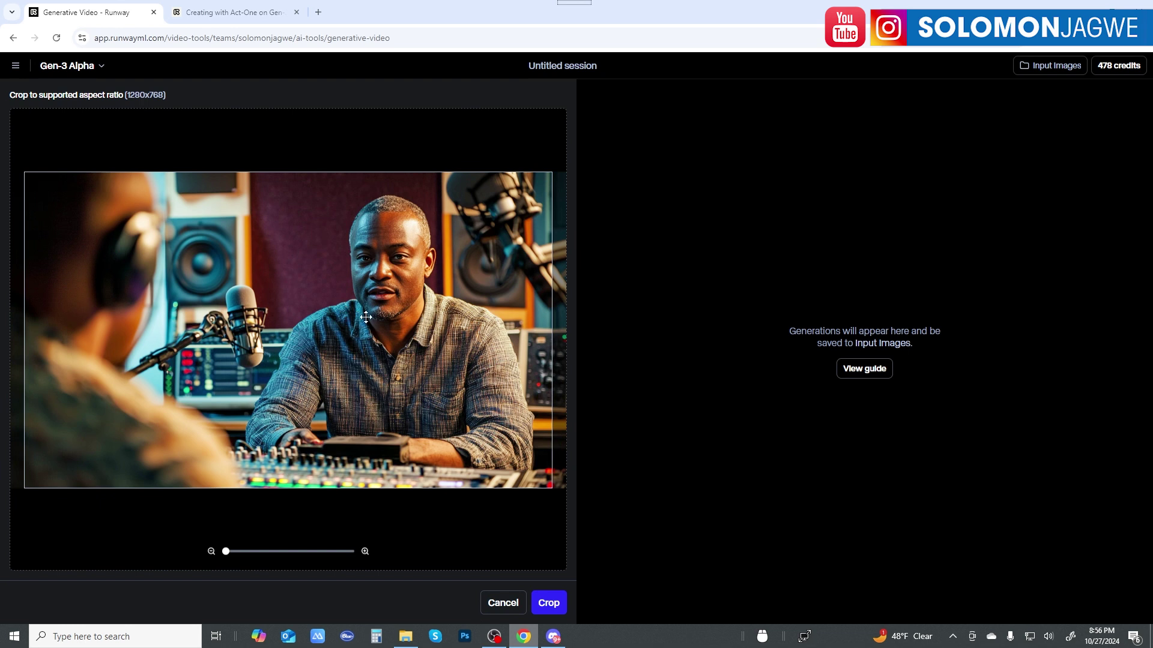
Step: Zoom and reposition the studio portrait so the man fills the 1280x768 crop, then apply it
left_click_drag(428, 323, 359, 323)
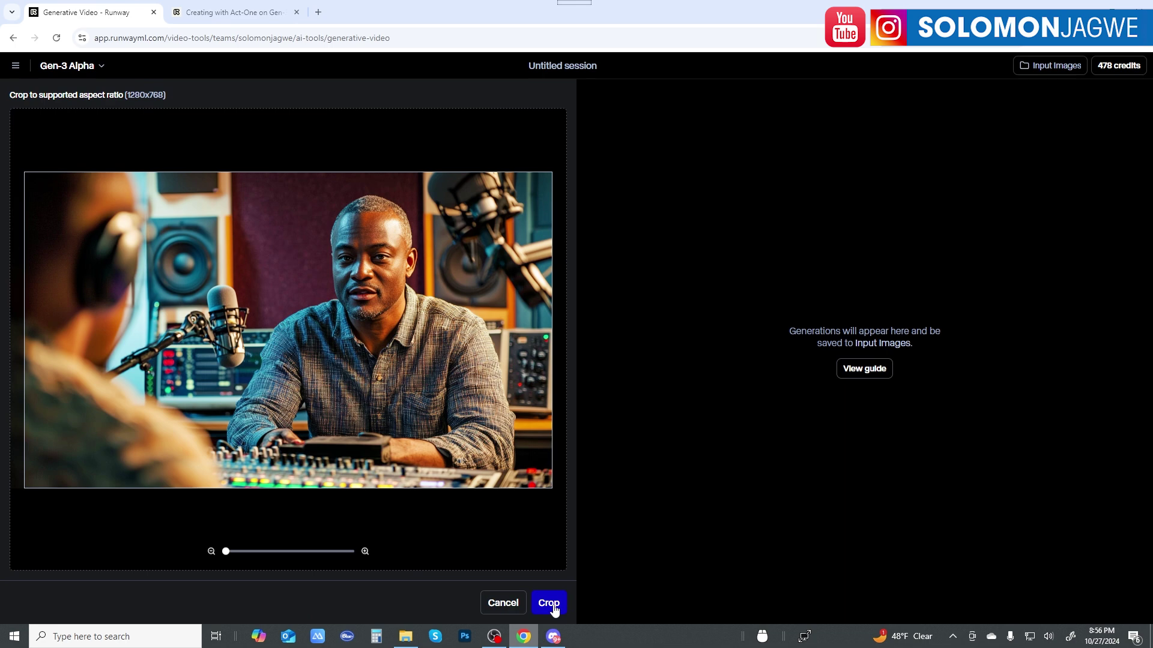
left_click_drag(226, 551, 263, 552)
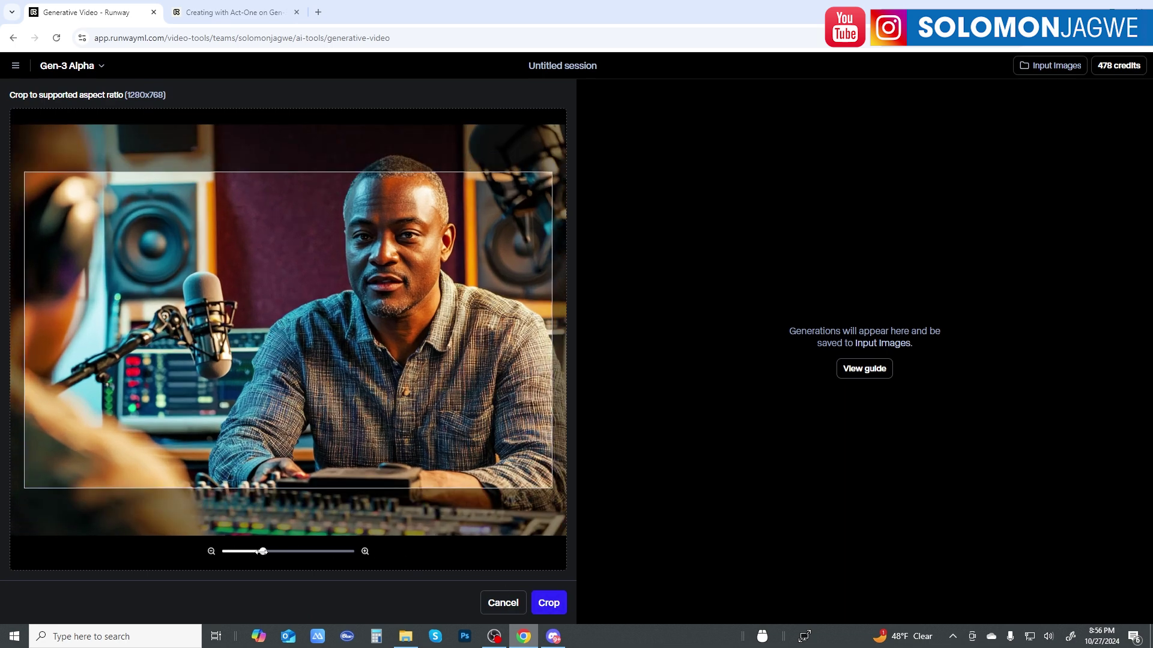
left_click_drag(405, 355, 317, 369)
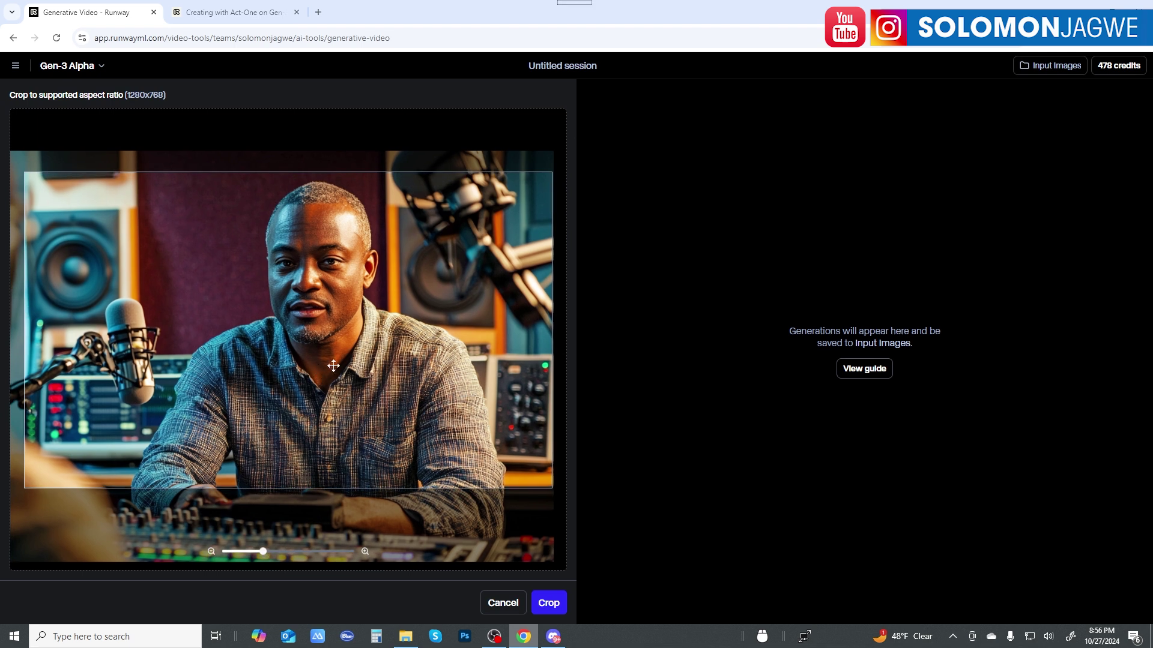
left_click_drag(361, 330, 365, 341)
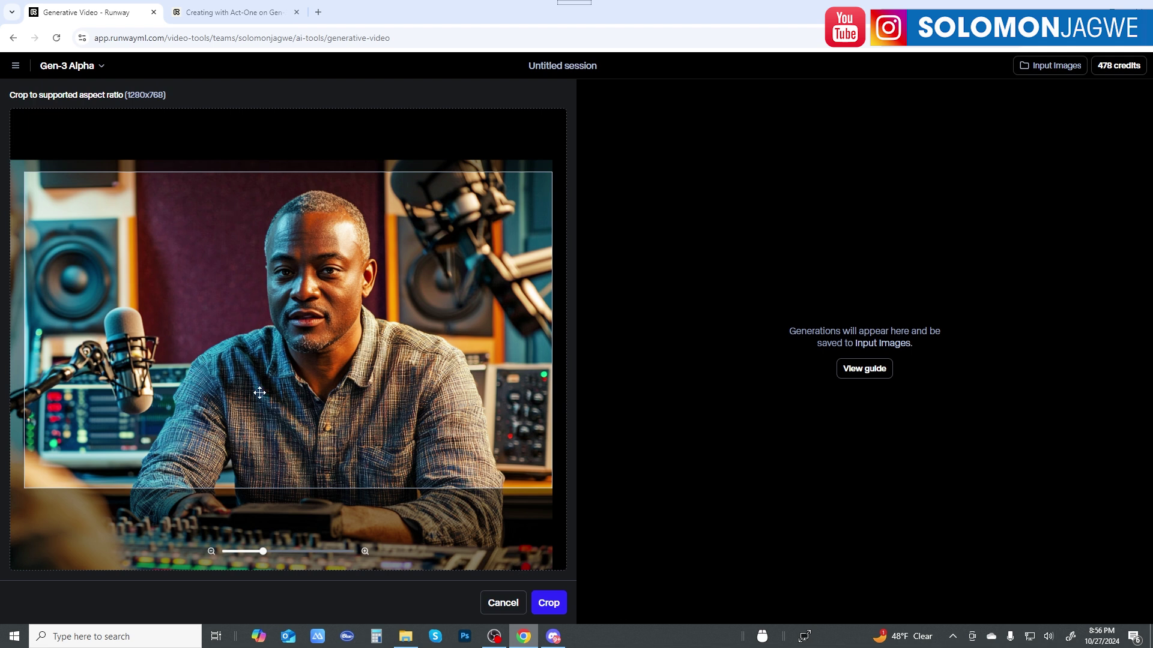
left_click(548, 602)
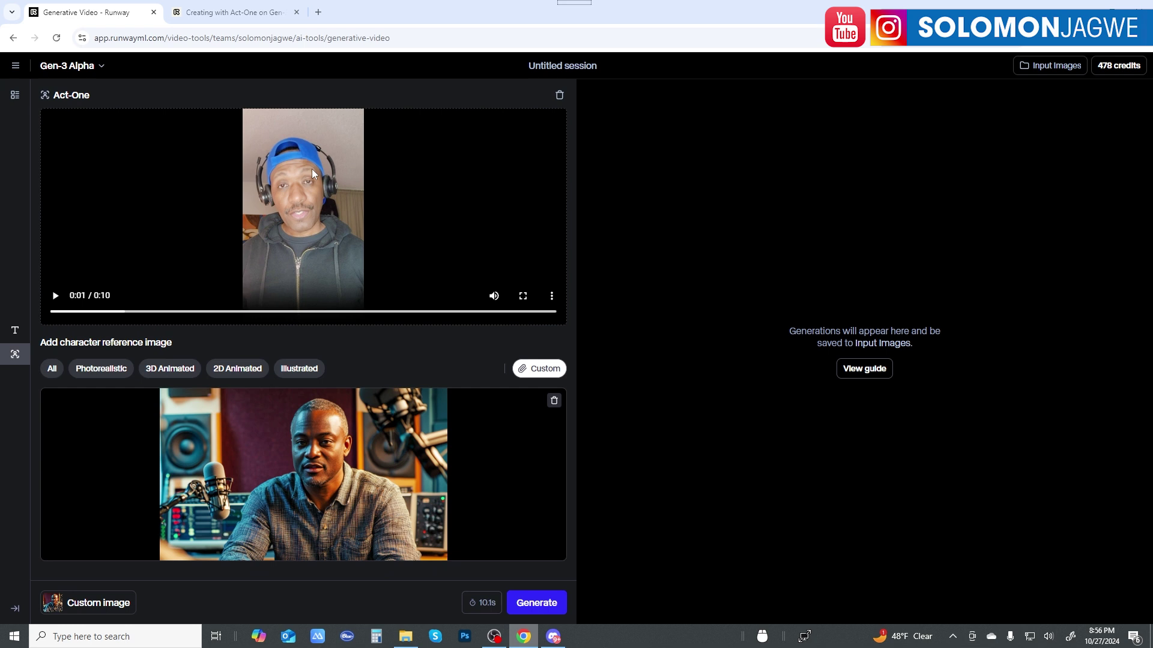
Step: Replay the driving video and confirm the 10.1s clip costs 101 of 478 credits
left_click(55, 297)
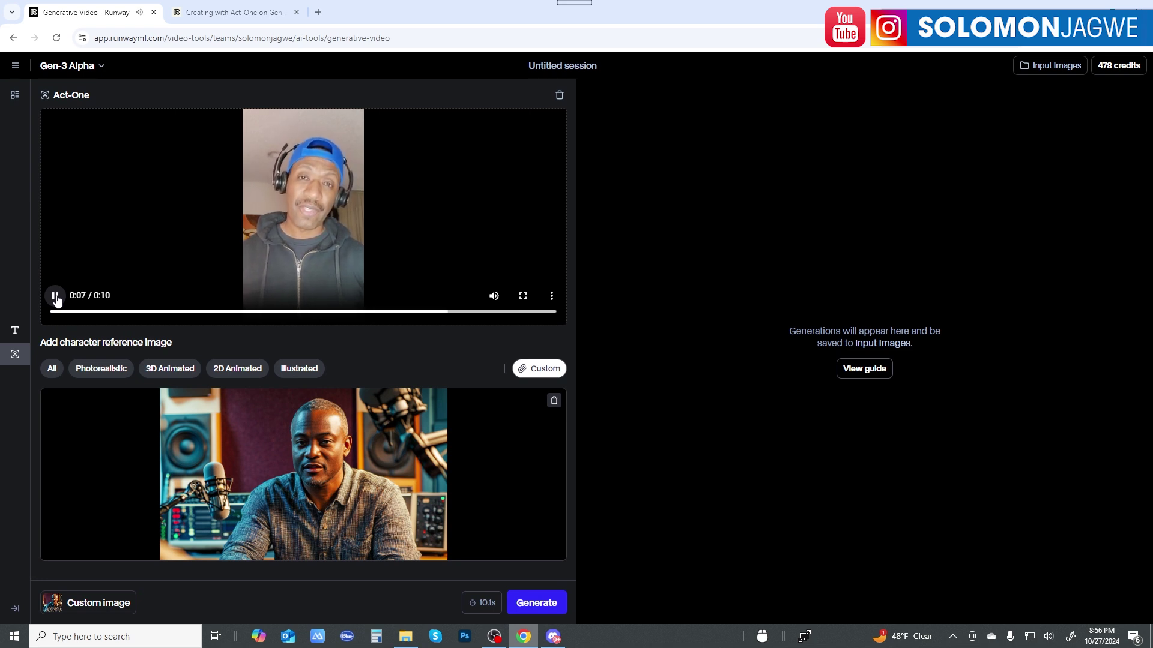
left_click(55, 296)
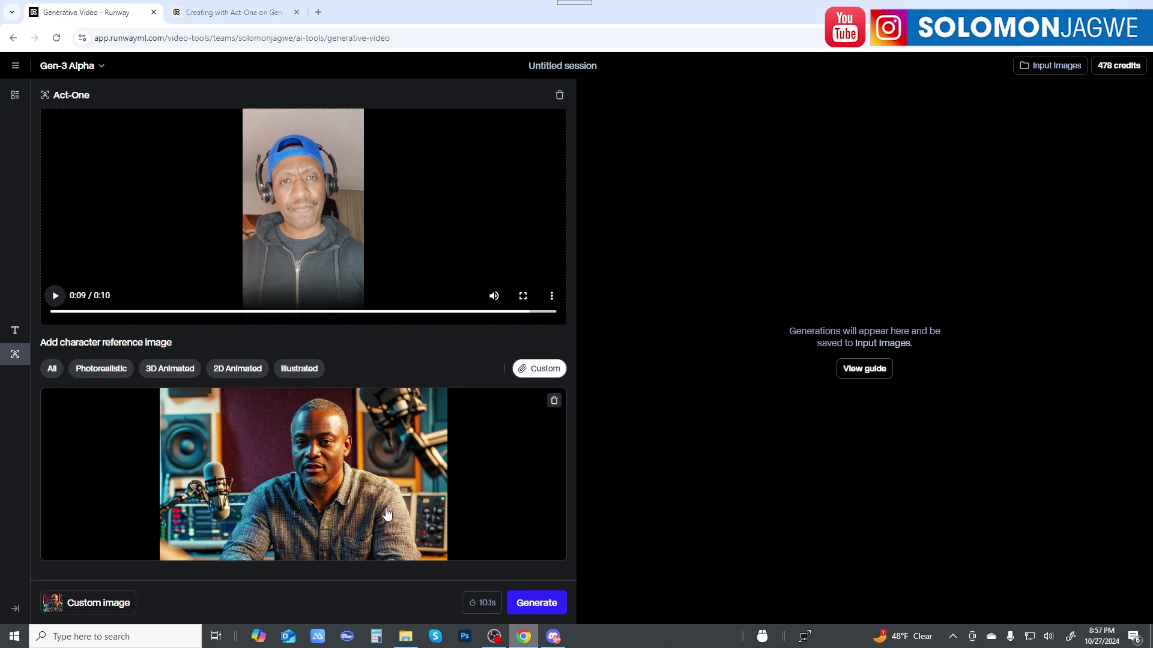
mouse_move(483, 608)
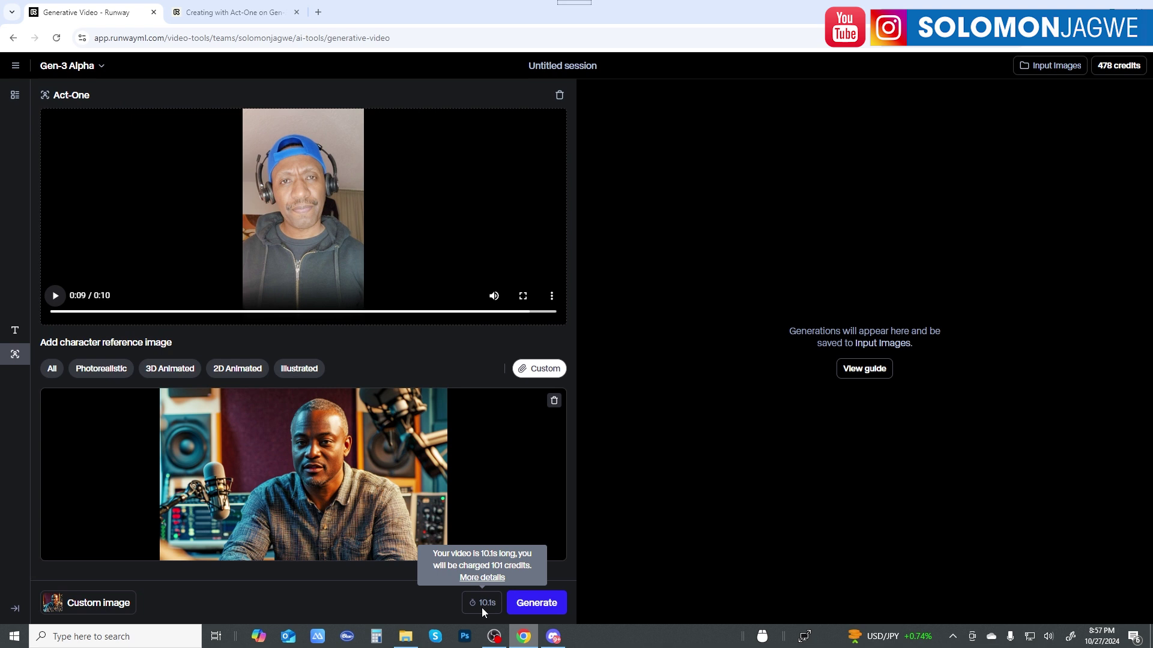
Step: Generate the radio-host Act-One video on Gen-3 Alpha, scrubbing the driving clip to 0:05 meanwhile
left_click(540, 604)
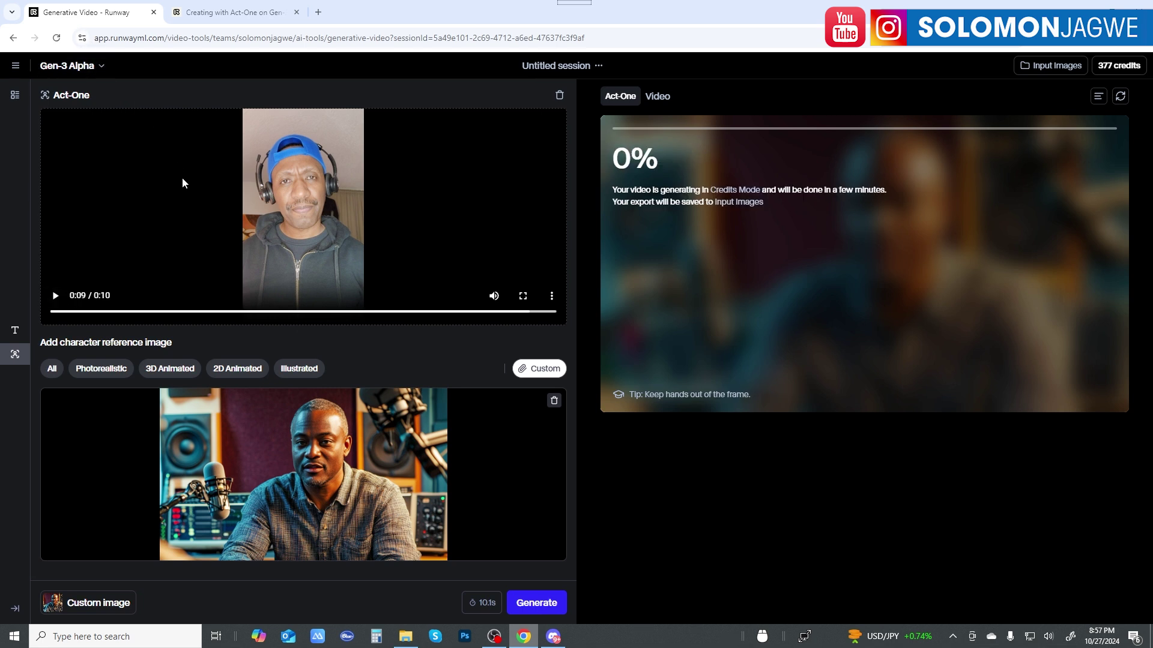
left_click(102, 68)
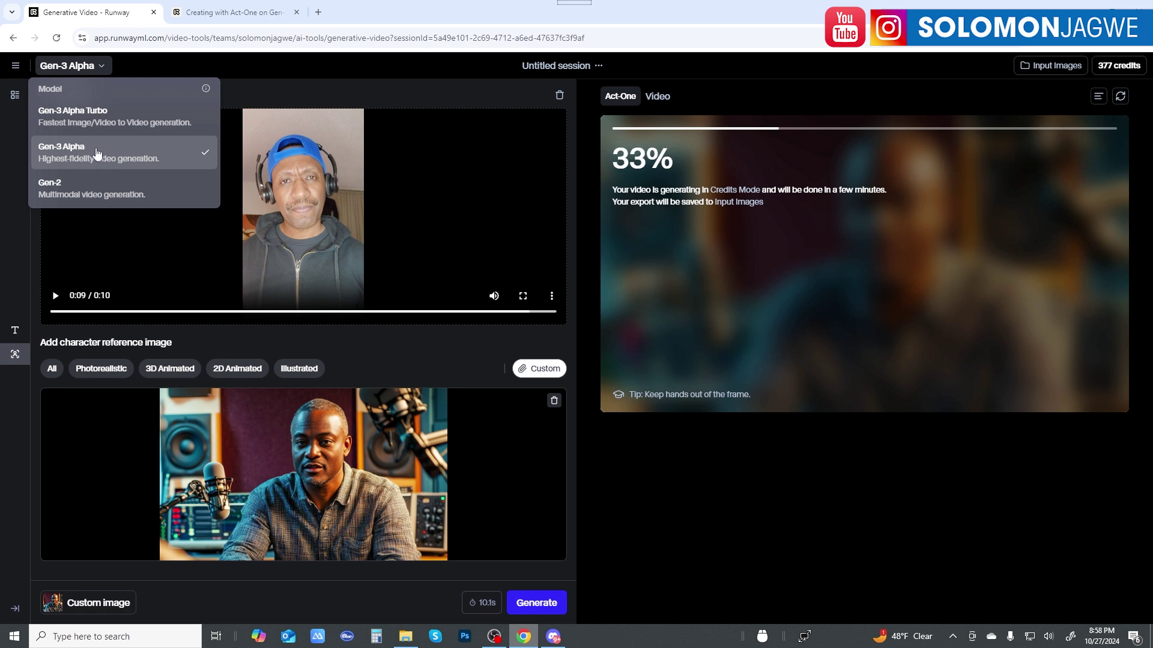
left_click(161, 66)
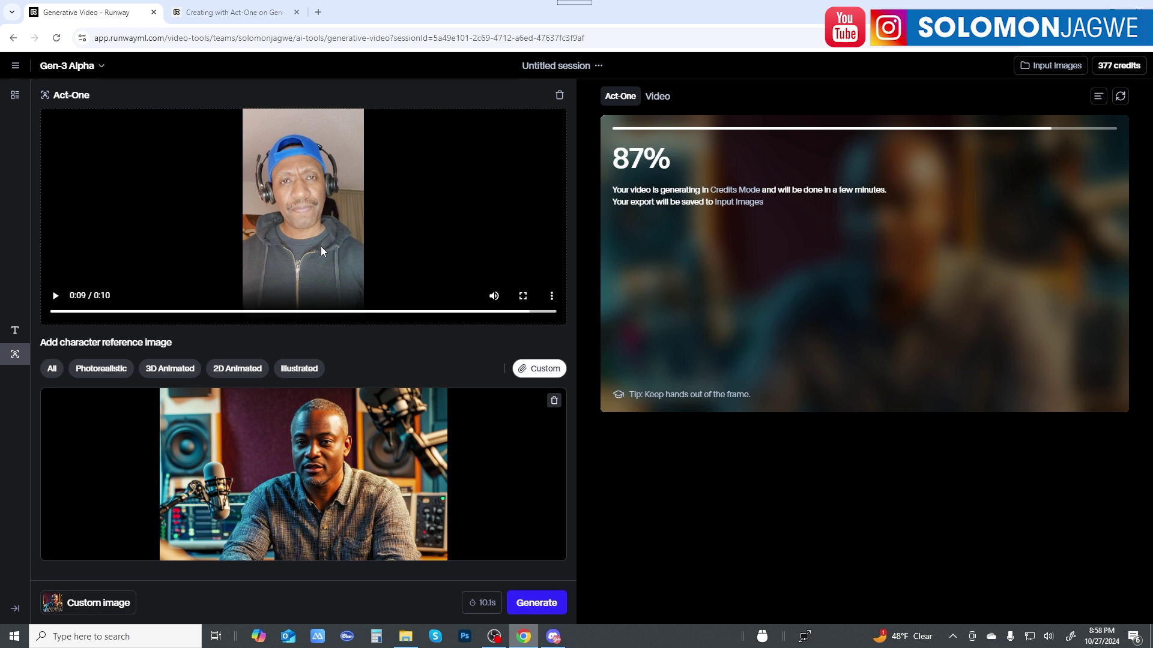
left_click(304, 311)
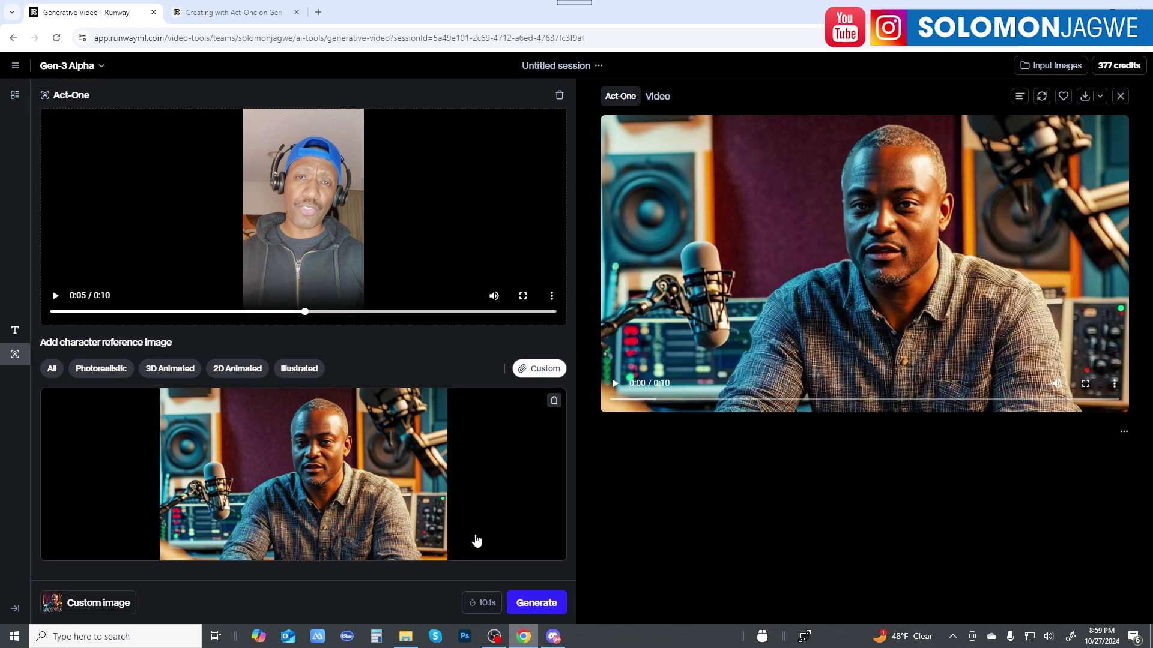
Step: Play the finished 10-second host clip muted, then switch it to full-screen playback
left_click(615, 385)
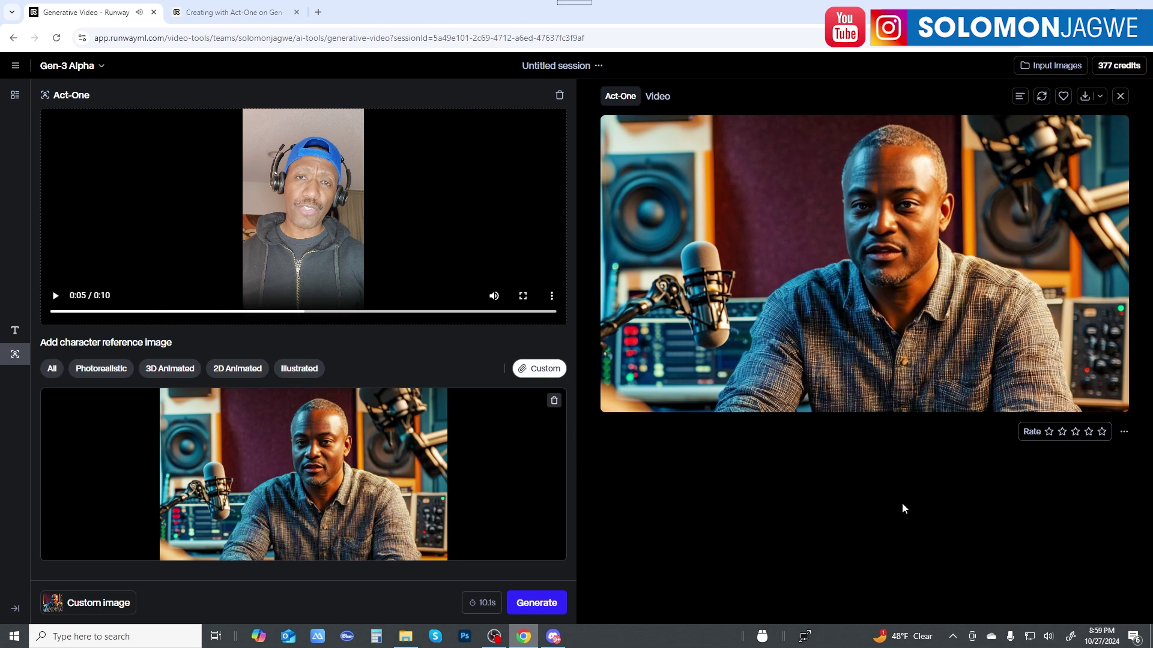
left_click(615, 386)
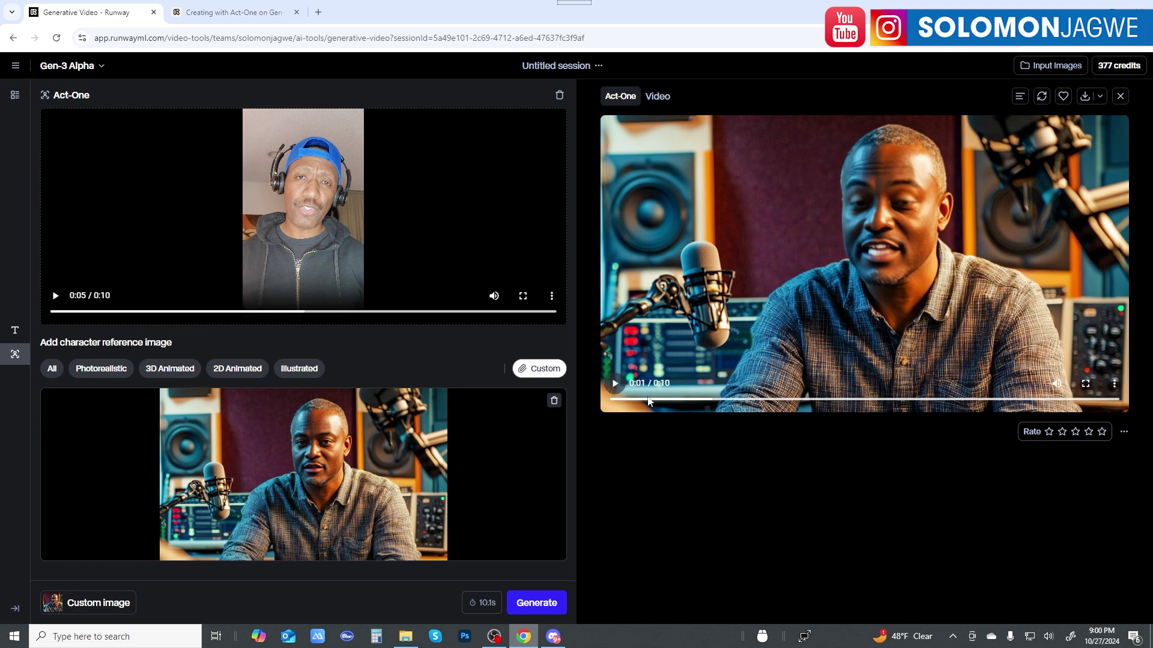
left_click(1058, 383)
left_click(614, 383)
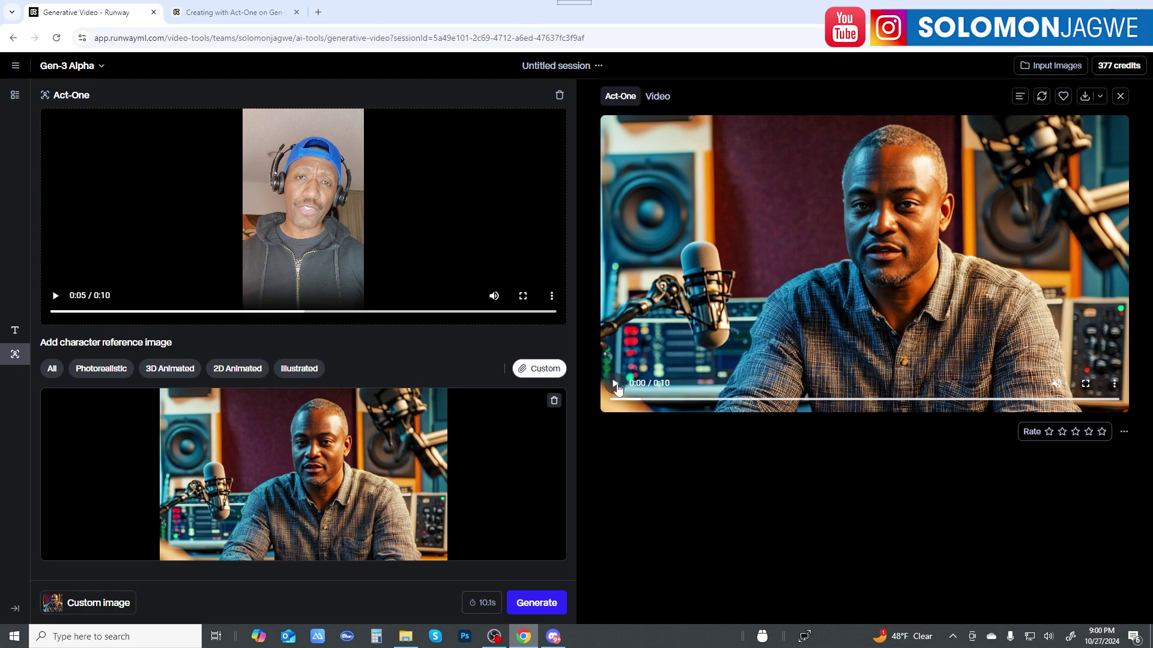
left_click(1086, 385)
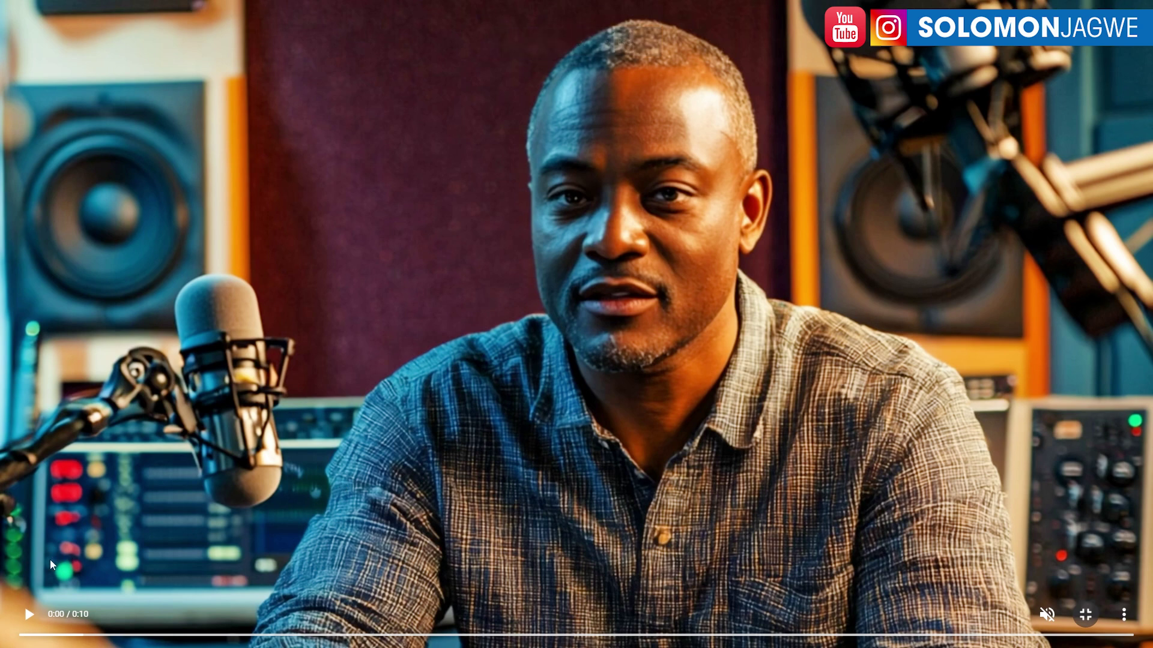
Step: Review the result full screen, scrubbing back to 0:03 and the start, then exit fullscreen
left_click(29, 615)
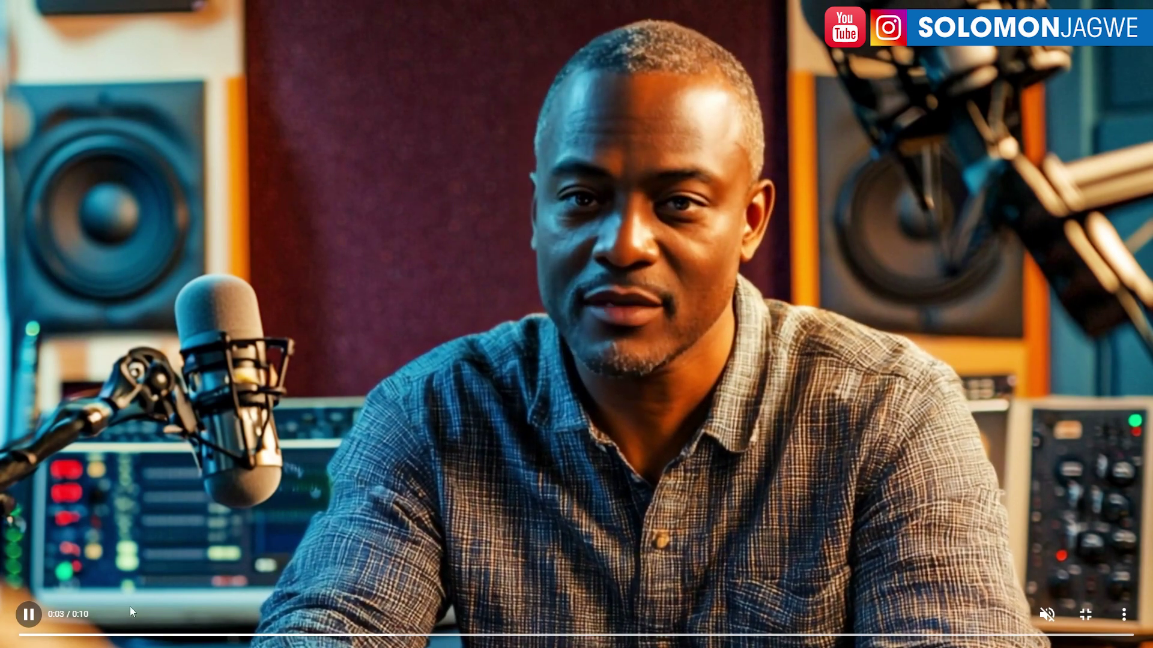
left_click(30, 620)
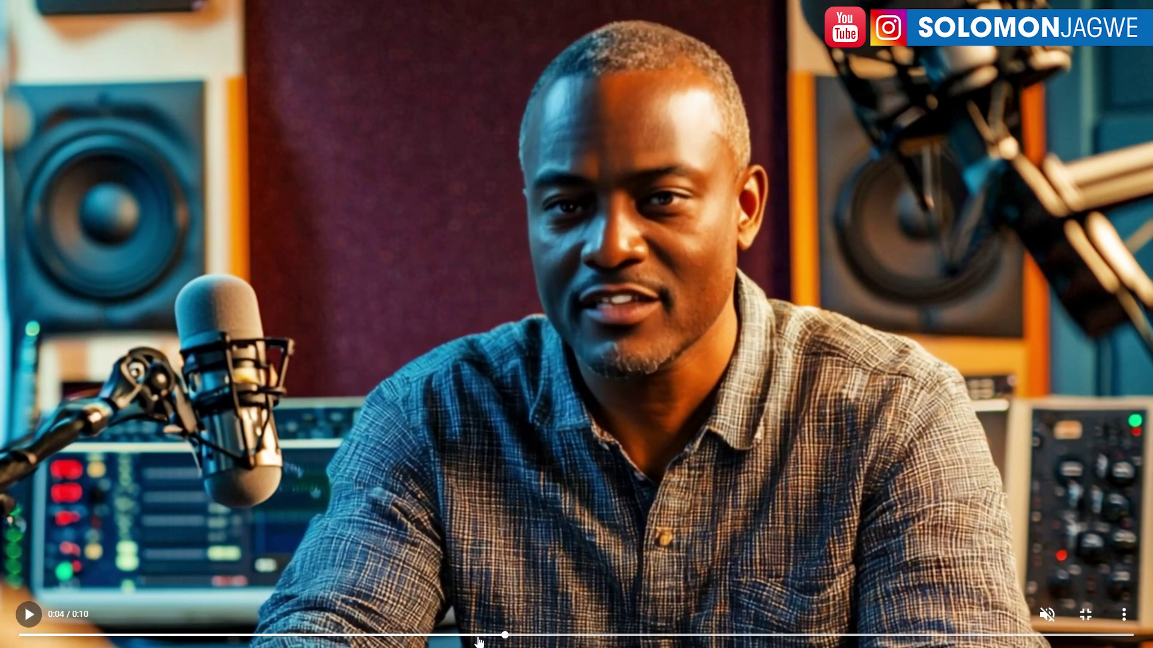
left_click_drag(478, 637, 143, 639)
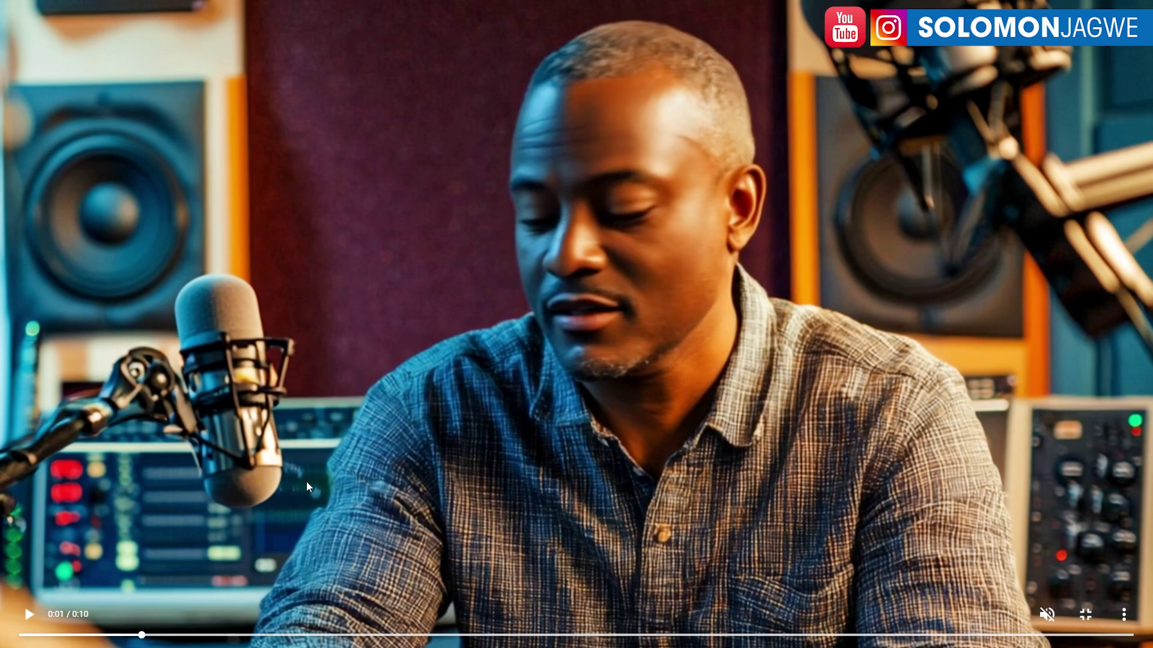
left_click(102, 634)
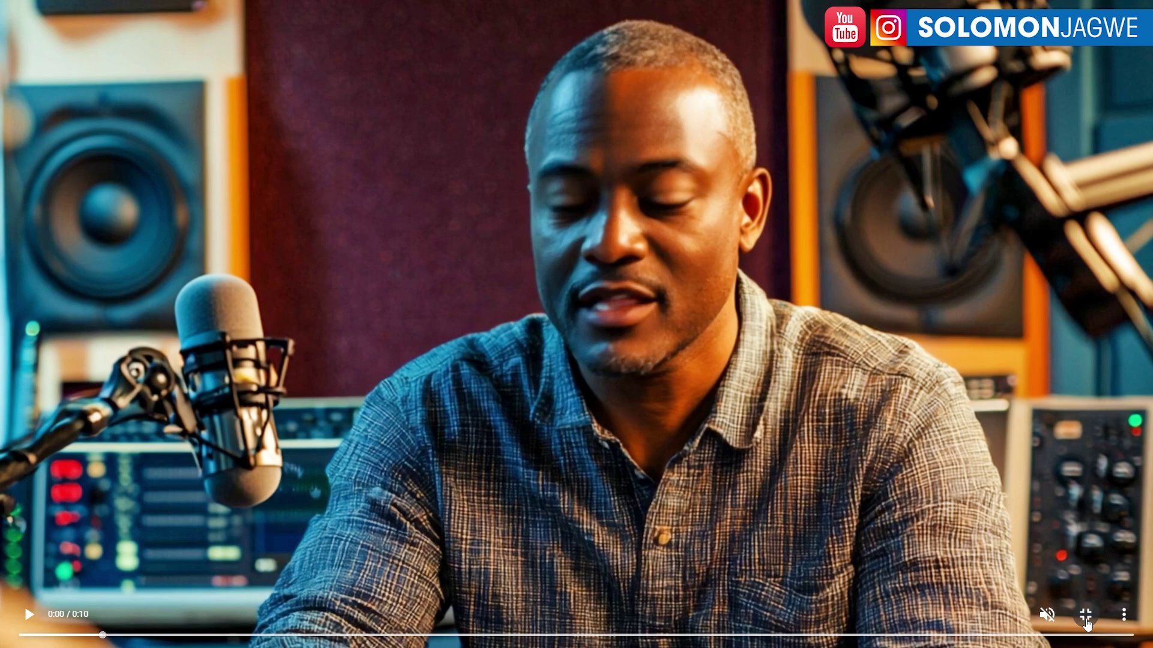
key("Escape")
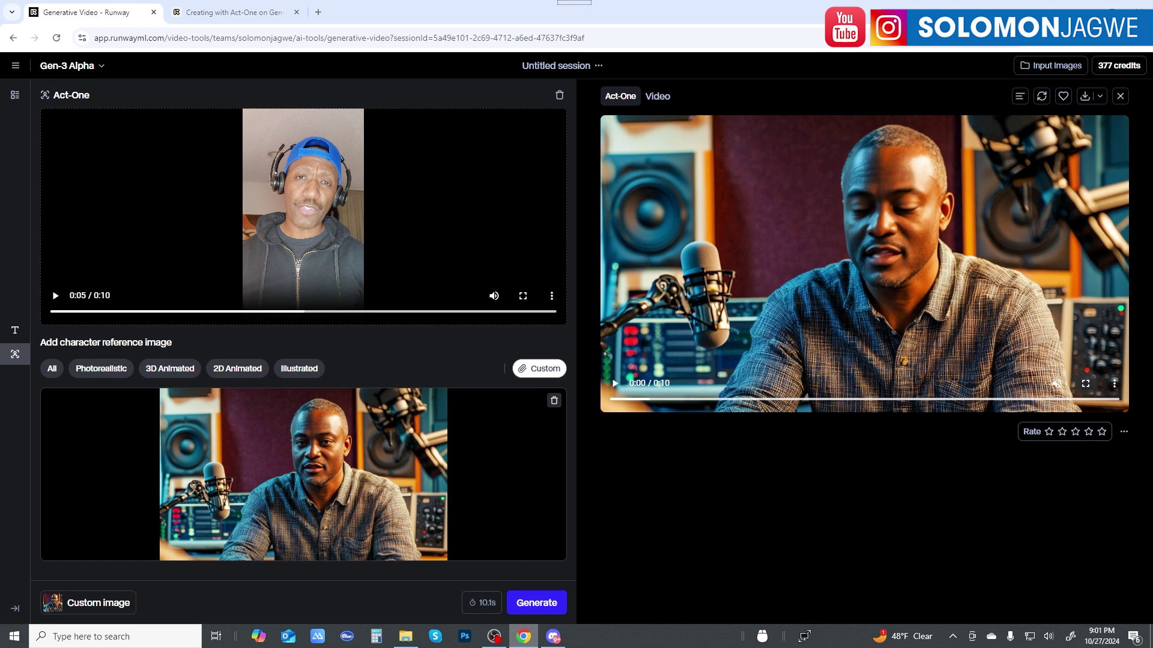
Step: Download the first generated Act-One video as a 3.8 MB MP4
left_click(1114, 383)
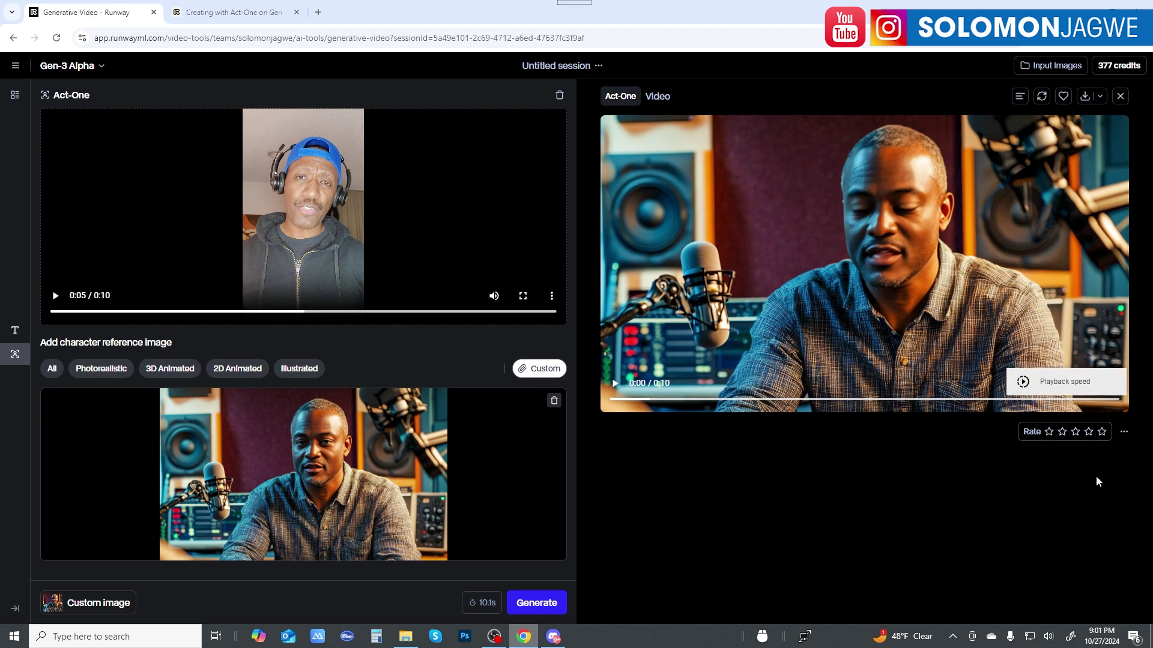
left_click(1120, 476)
left_click(1087, 97)
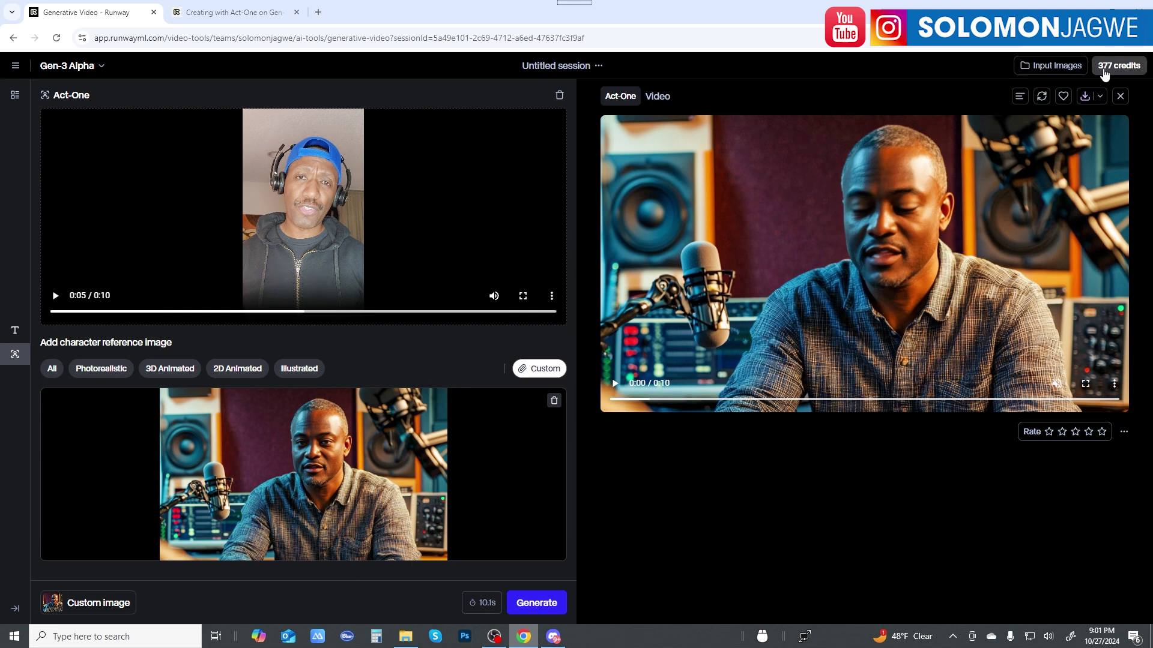
Step: Swap the driving video for uploaded The_Interview_02.mp4, now priced at 192 credits
left_click(560, 95)
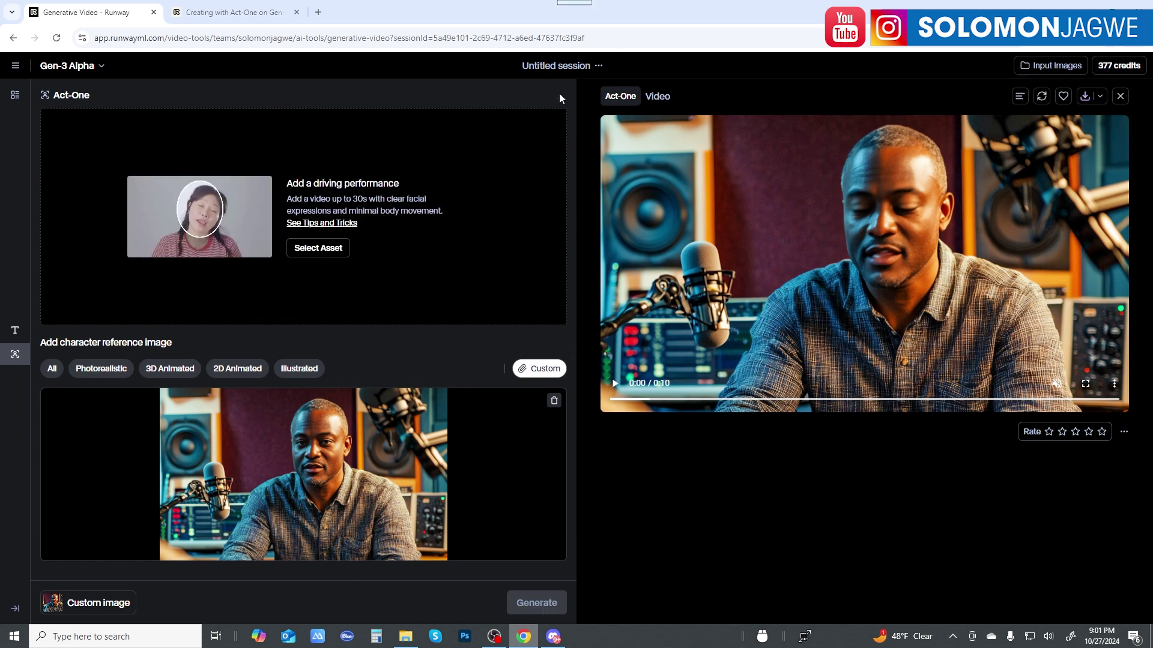
left_click(313, 250)
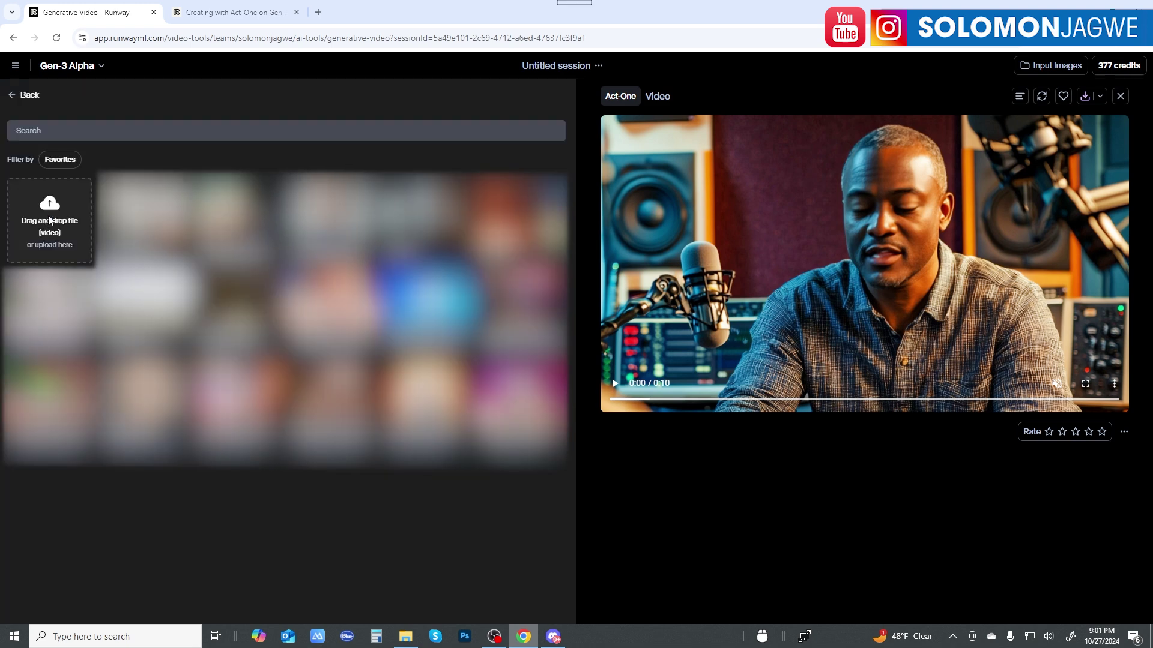
left_click(70, 217)
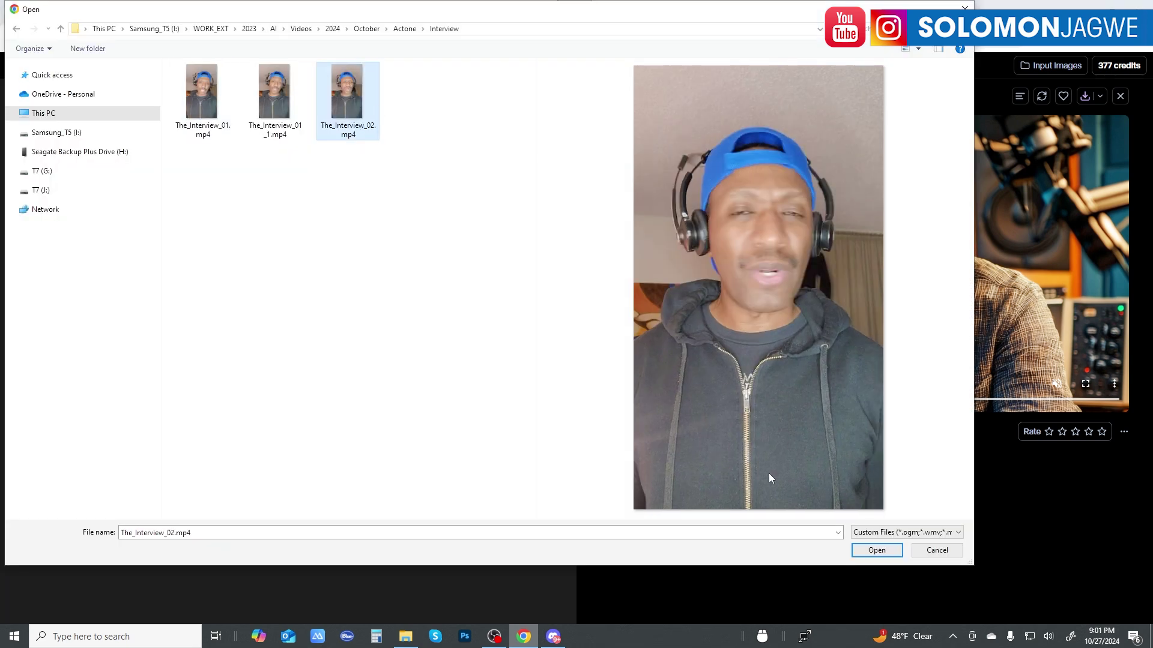
left_click(870, 551)
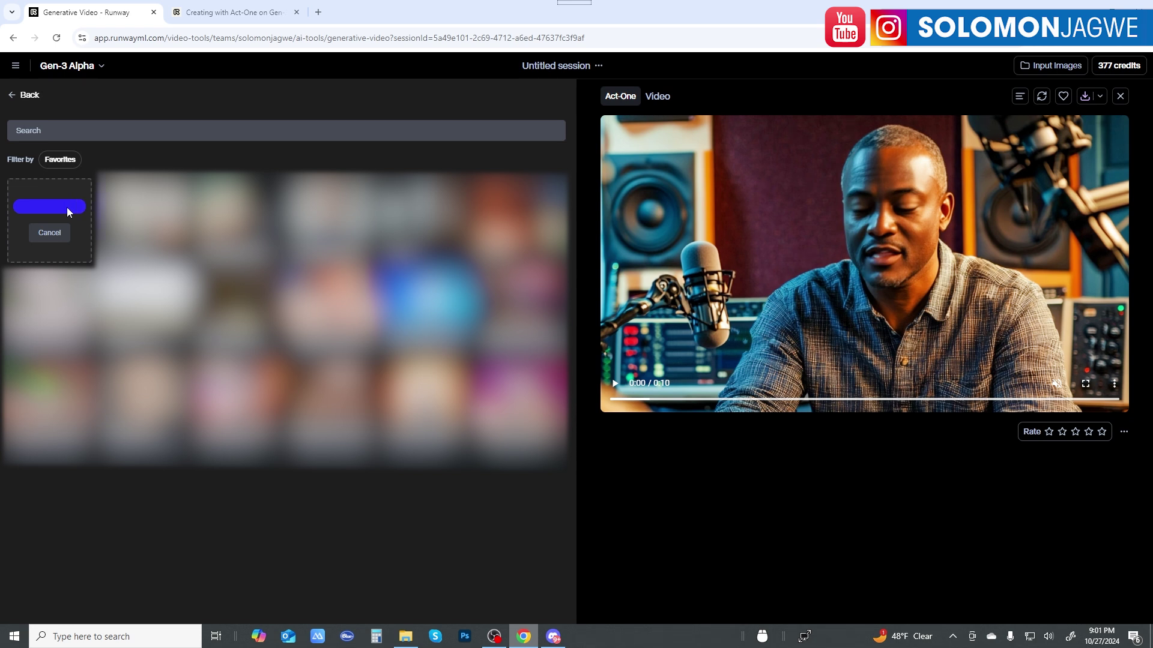
left_click(67, 208)
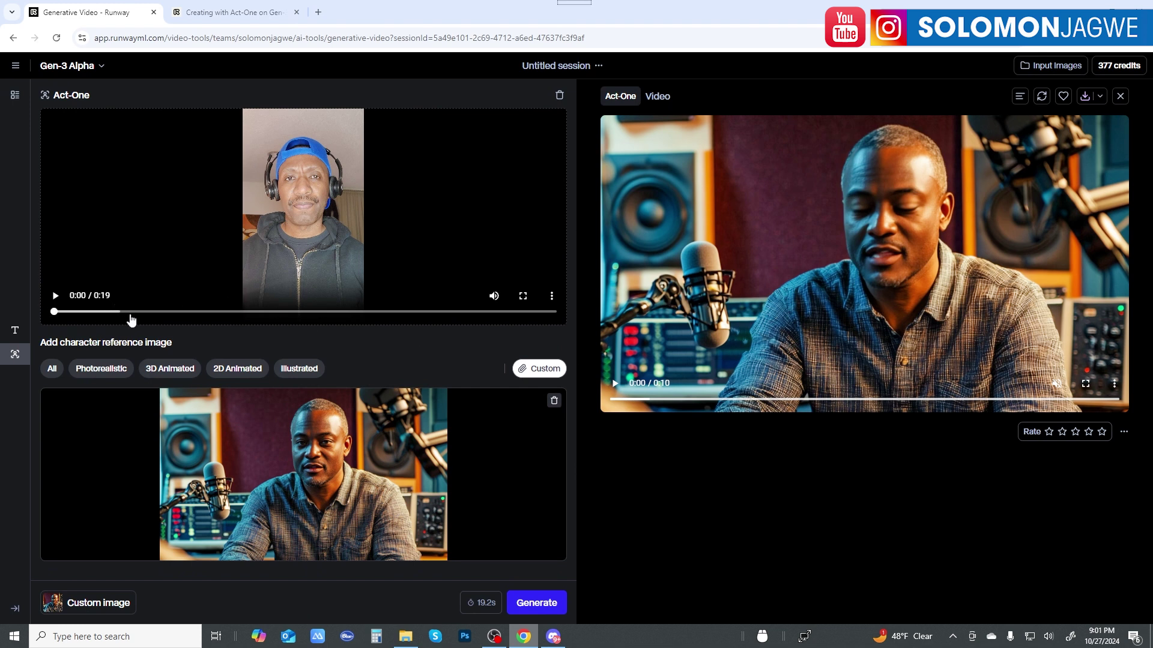
mouse_move(486, 616)
Step: Replace the character reference with an upload of Character_Interview_02.png
left_click(554, 400)
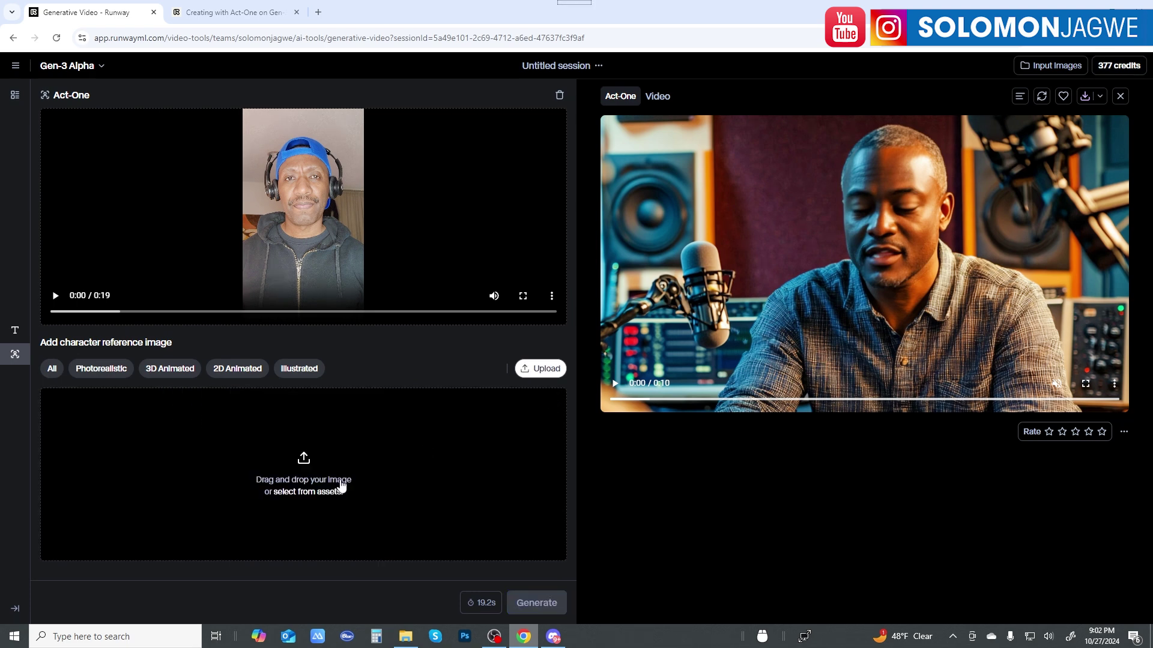
left_click(301, 492)
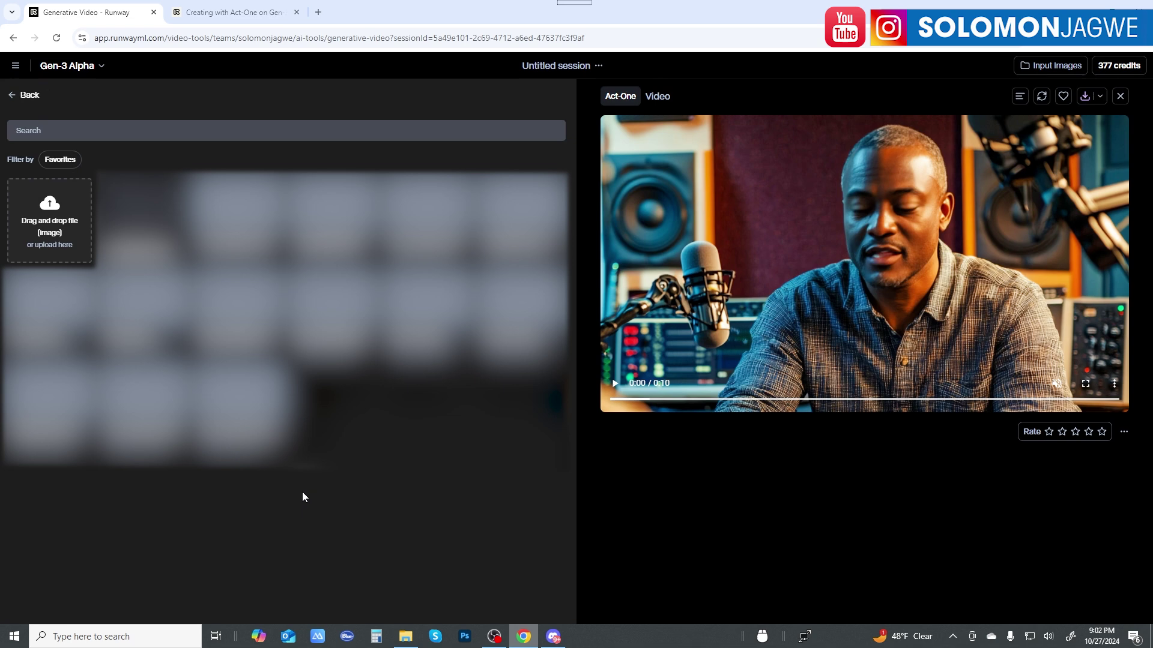
left_click(54, 225)
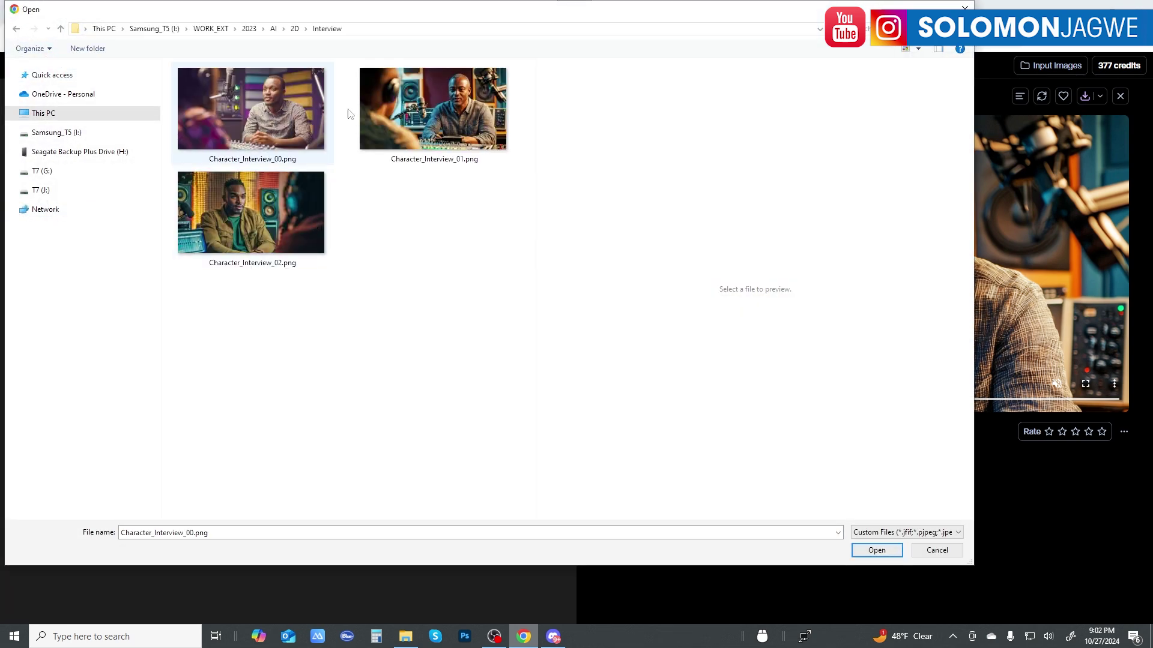
left_click(452, 107)
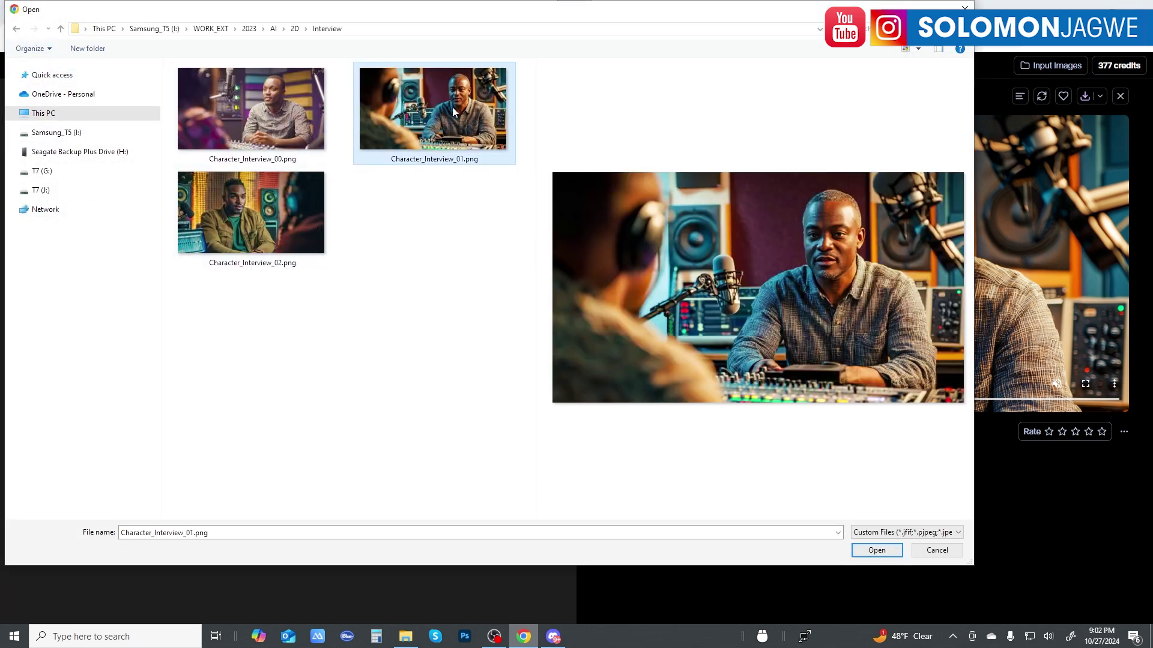
left_click(245, 224)
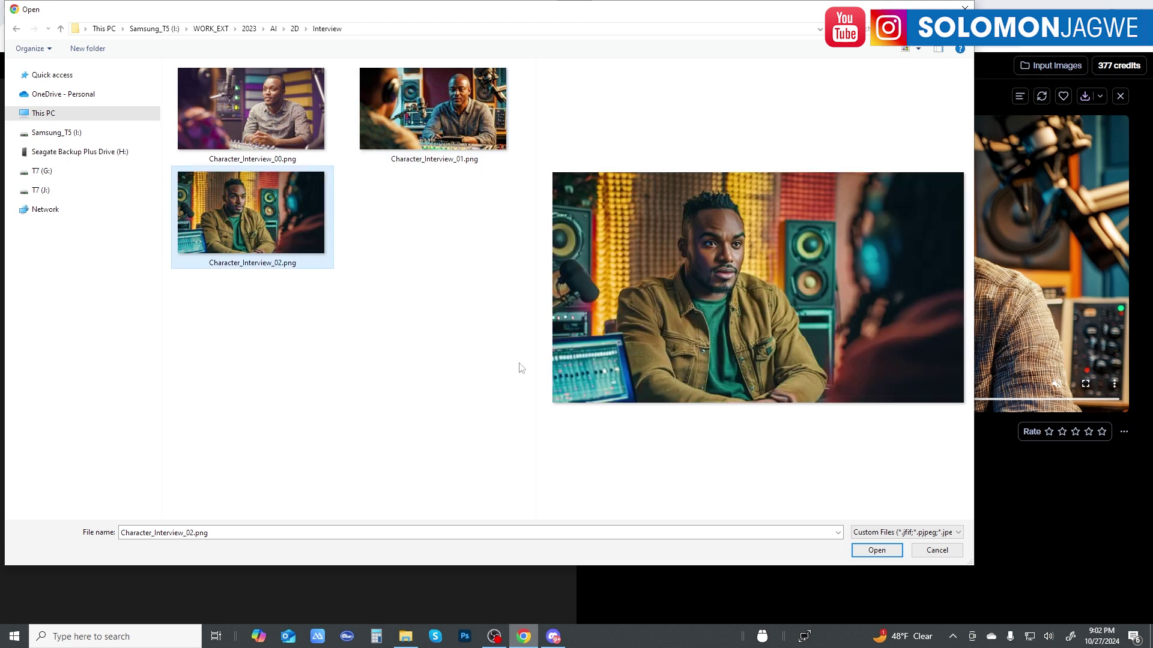
left_click(876, 551)
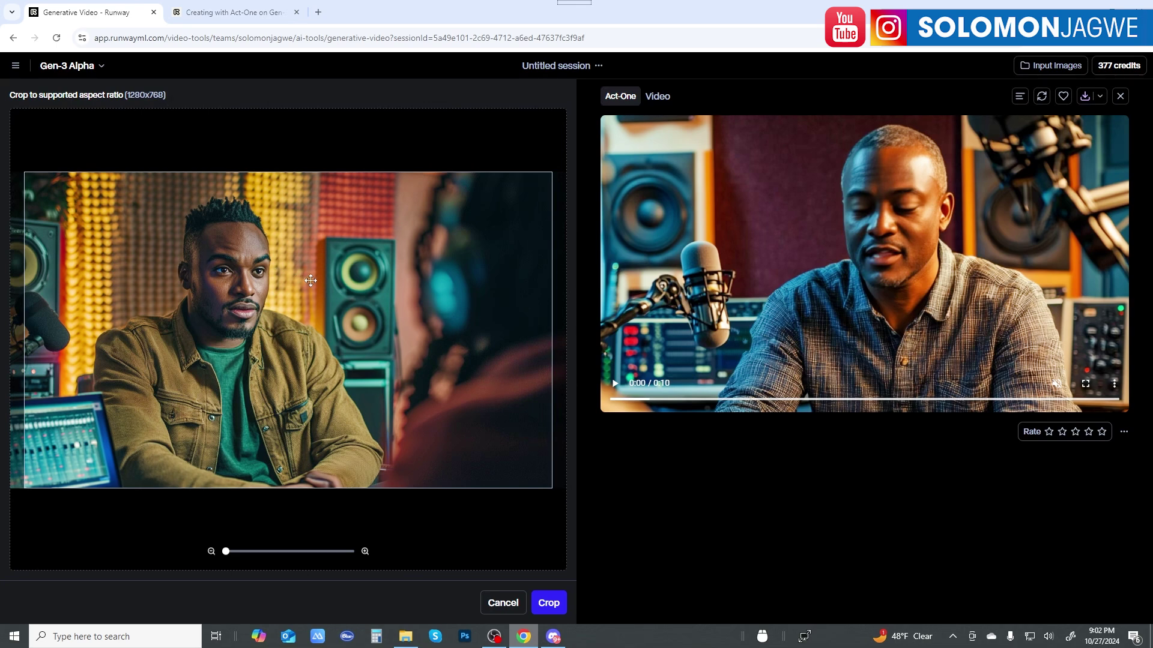
Step: Crop the olive-jacket portrait to fill the 1280x768 frame and preview the 19.2-second driving clip
left_click_drag(310, 281, 353, 285)
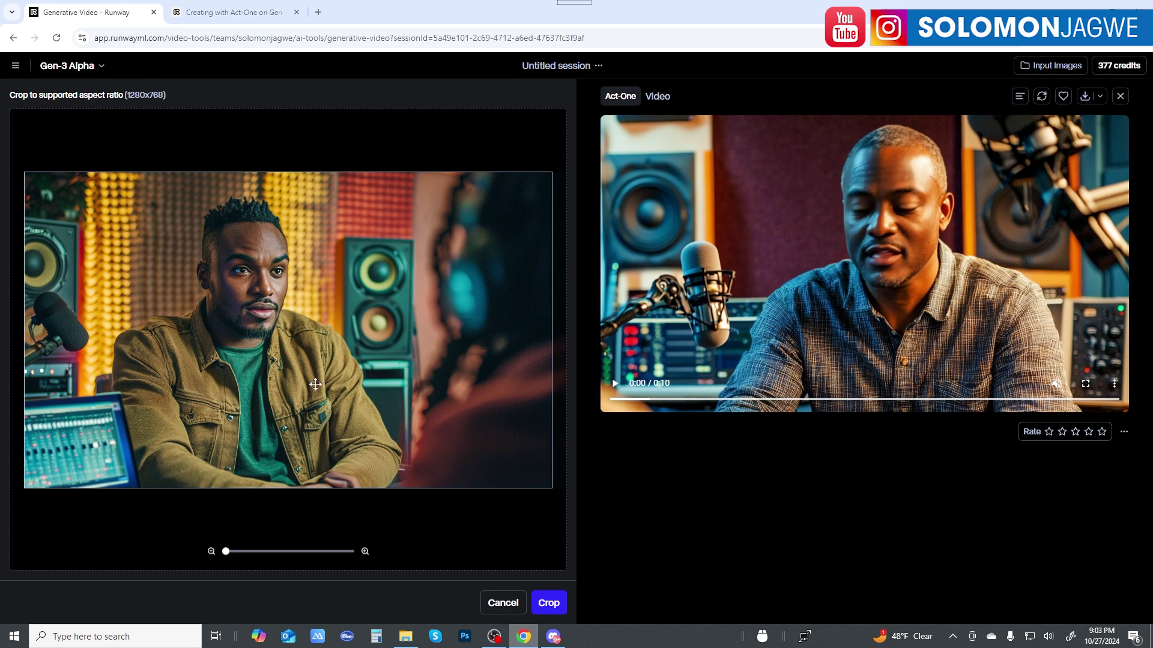
left_click(555, 601)
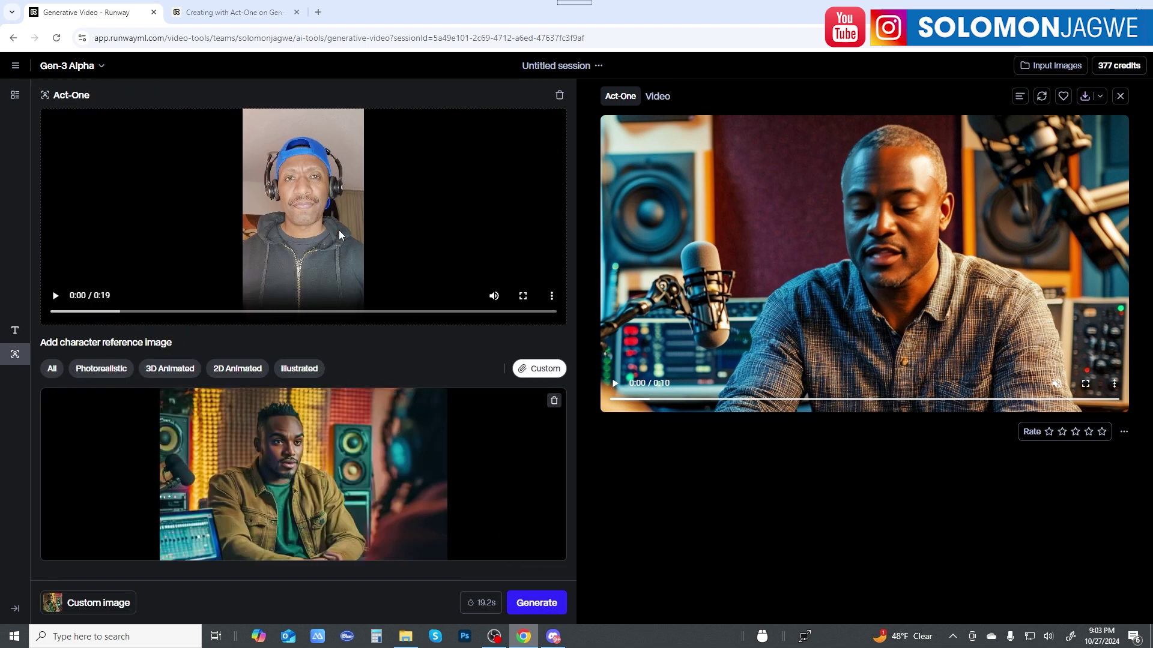
left_click(56, 298)
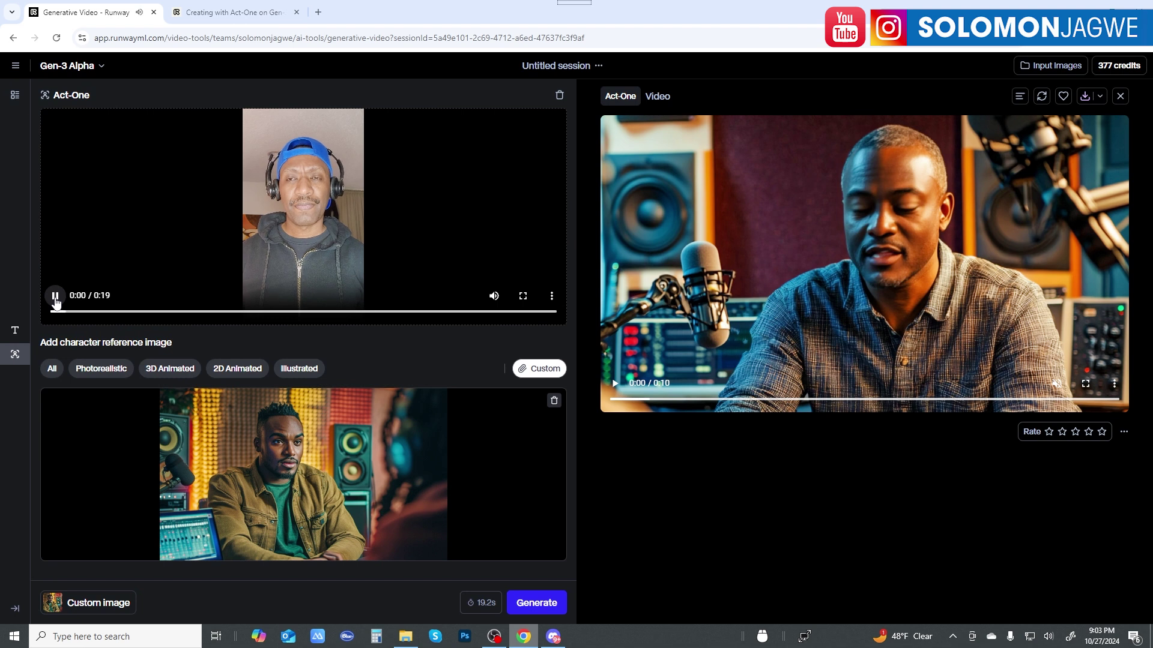
left_click(55, 300)
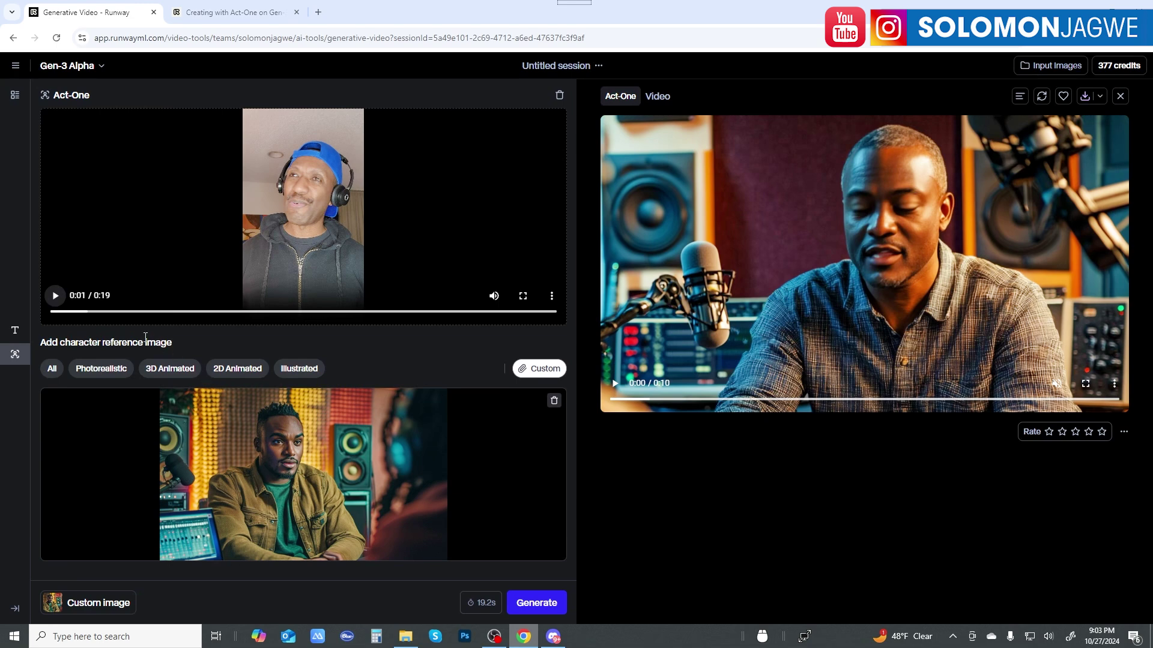
Step: Generate the second Act-One video for the 19.2-second clip, dropping credits to 185
left_click(541, 605)
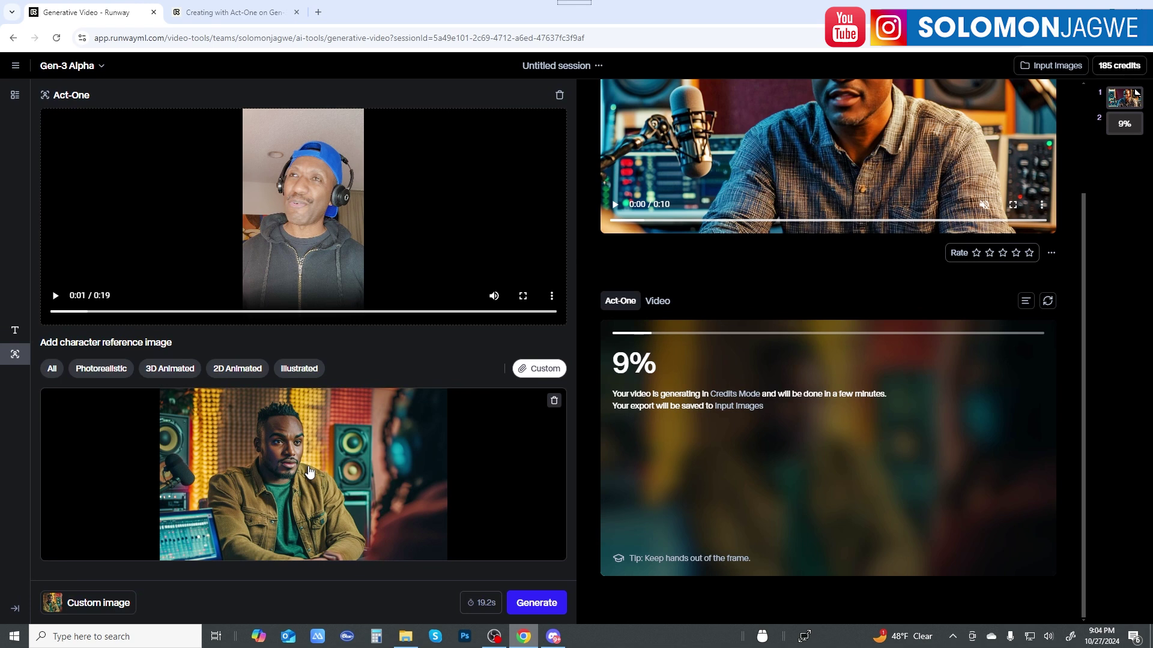
Step: Scroll the results to the finished olive-jacket character video beneath the first result
scroll(864, 275, "up", 2)
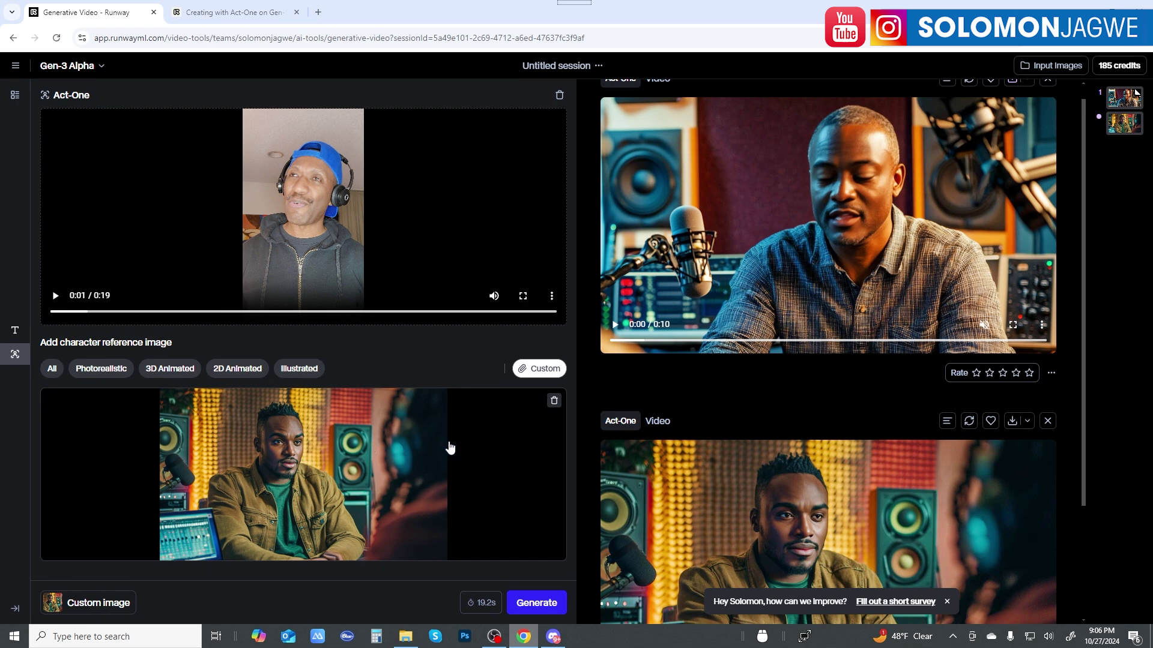
scroll(1018, 462, "down", 3)
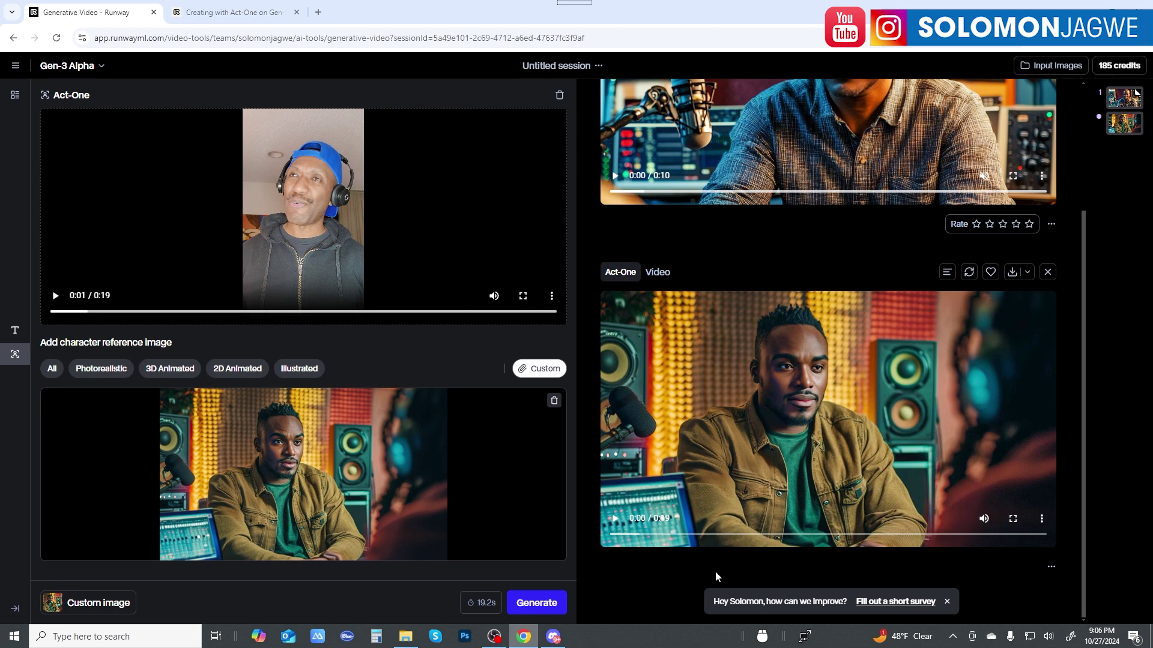
left_click(615, 520)
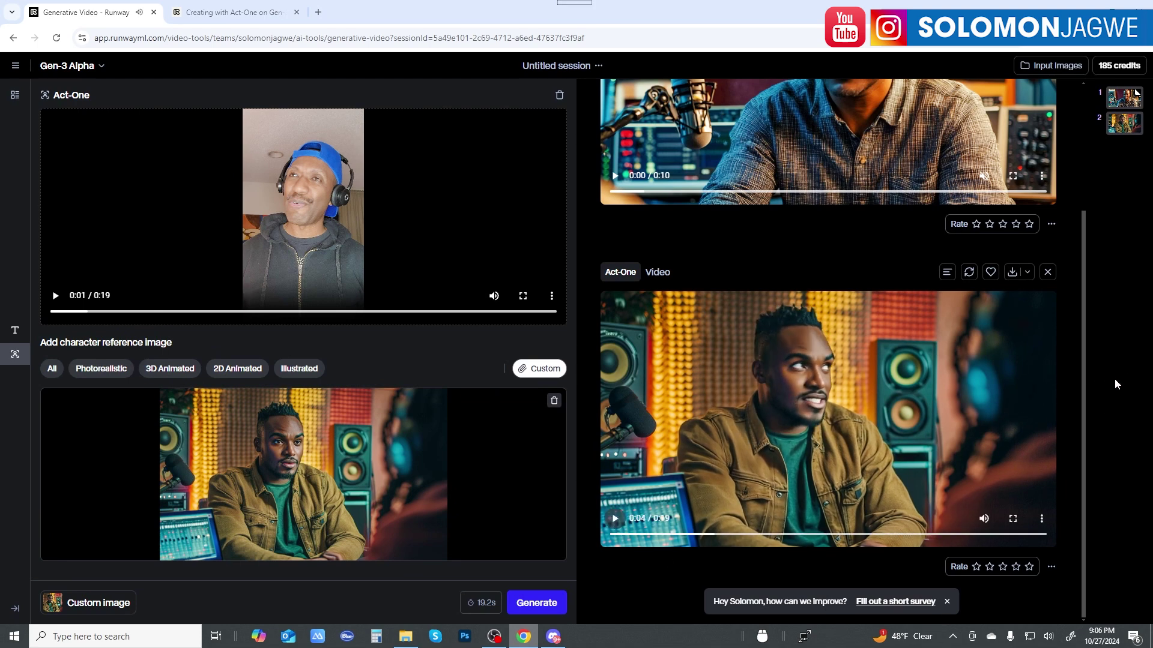
scroll(1075, 339, "up", 3)
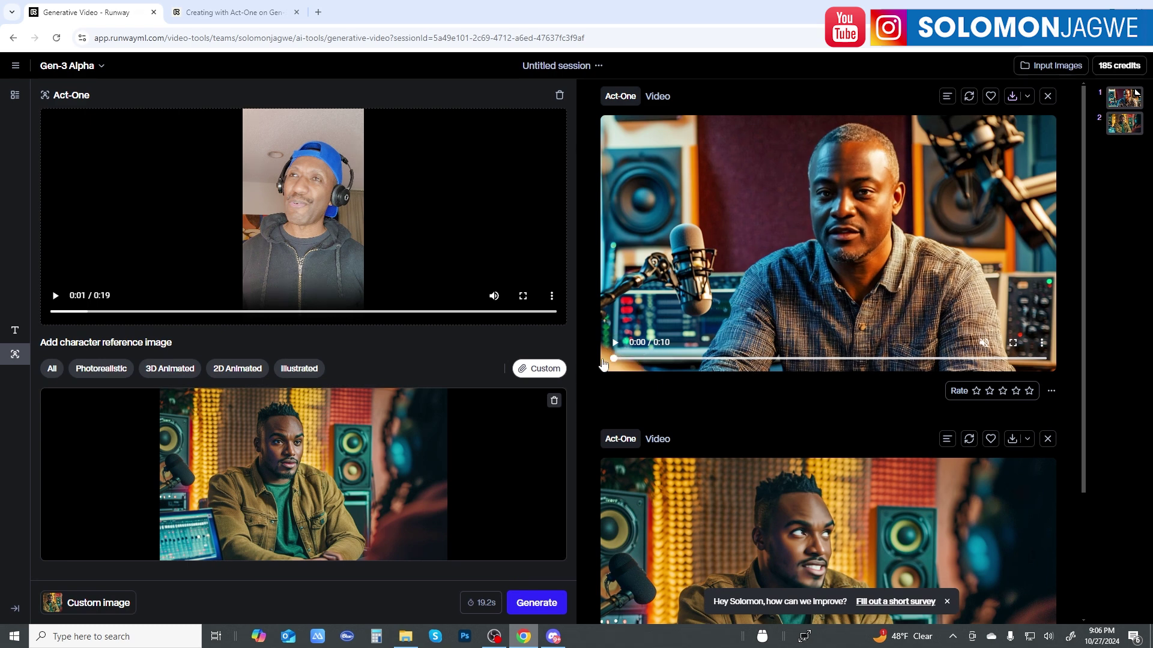
Step: Play the upper Act-One interview clip with sound from the beginning, then scroll down to the second clip
left_click(614, 343)
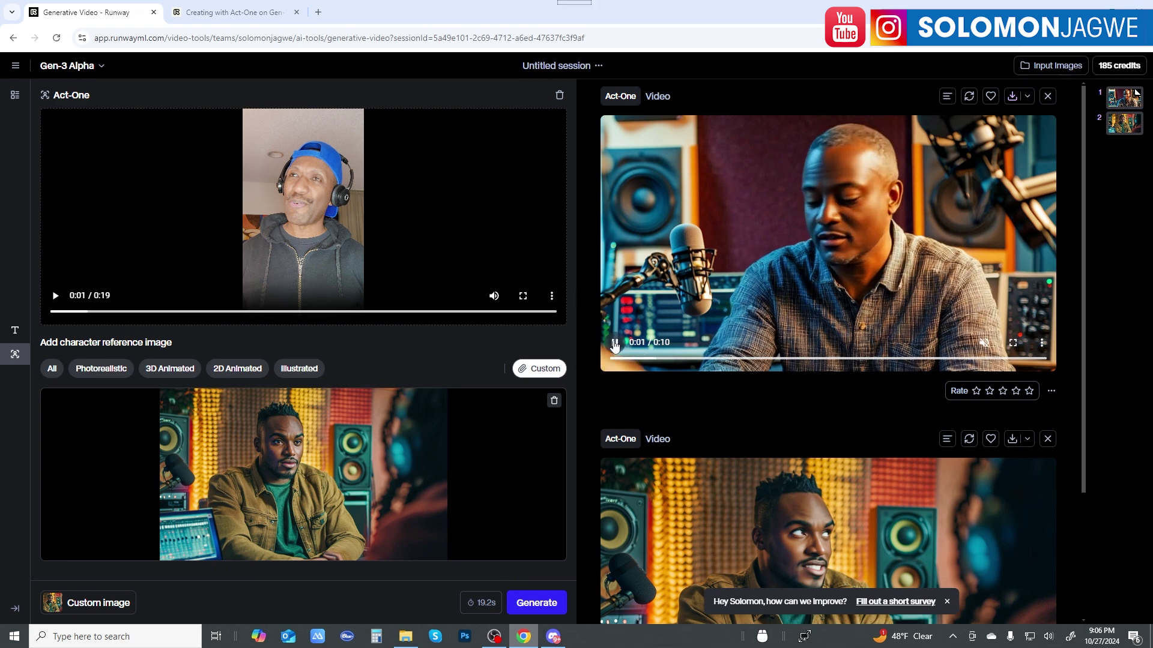
left_click(983, 343)
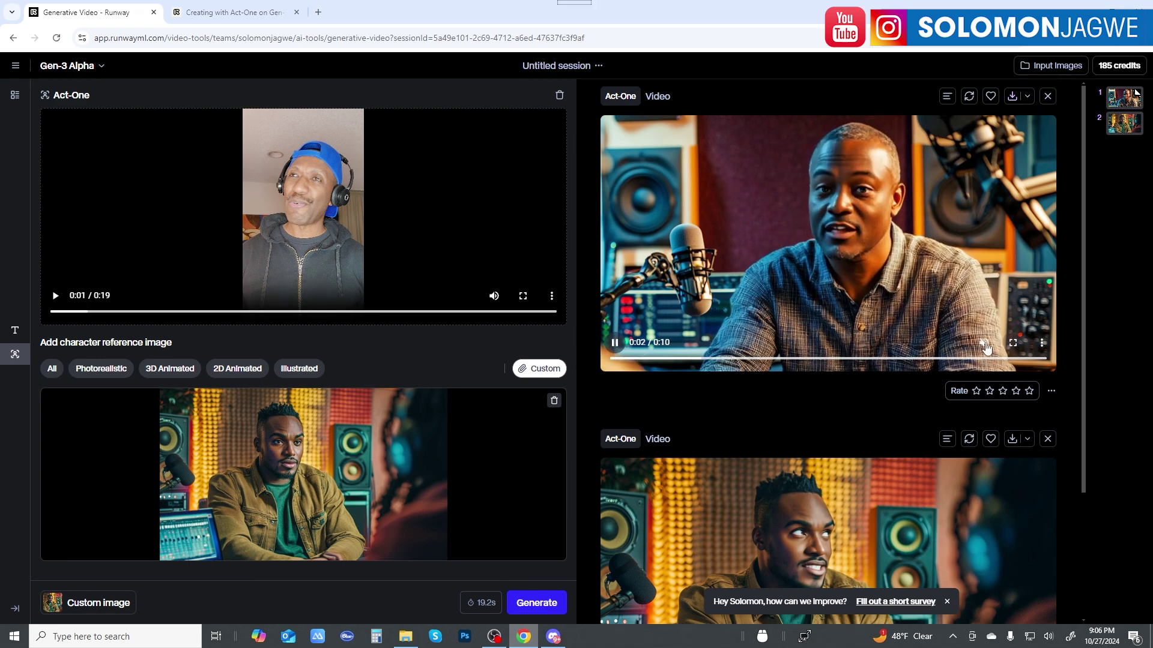
left_click(627, 359)
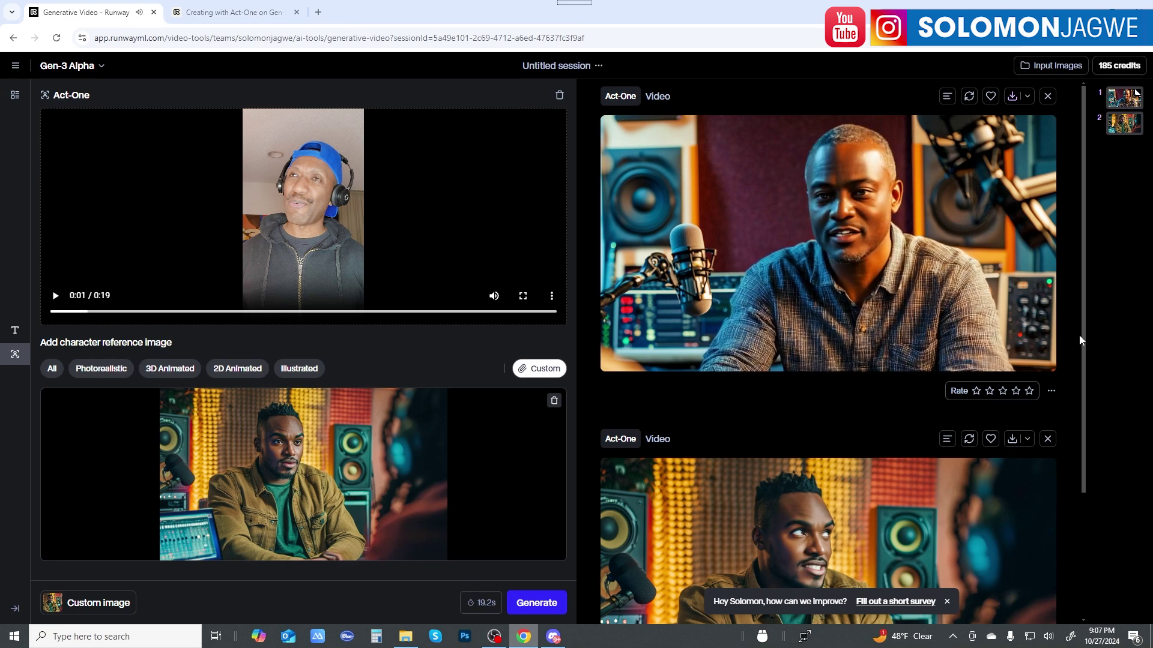
mouse_move(618, 363)
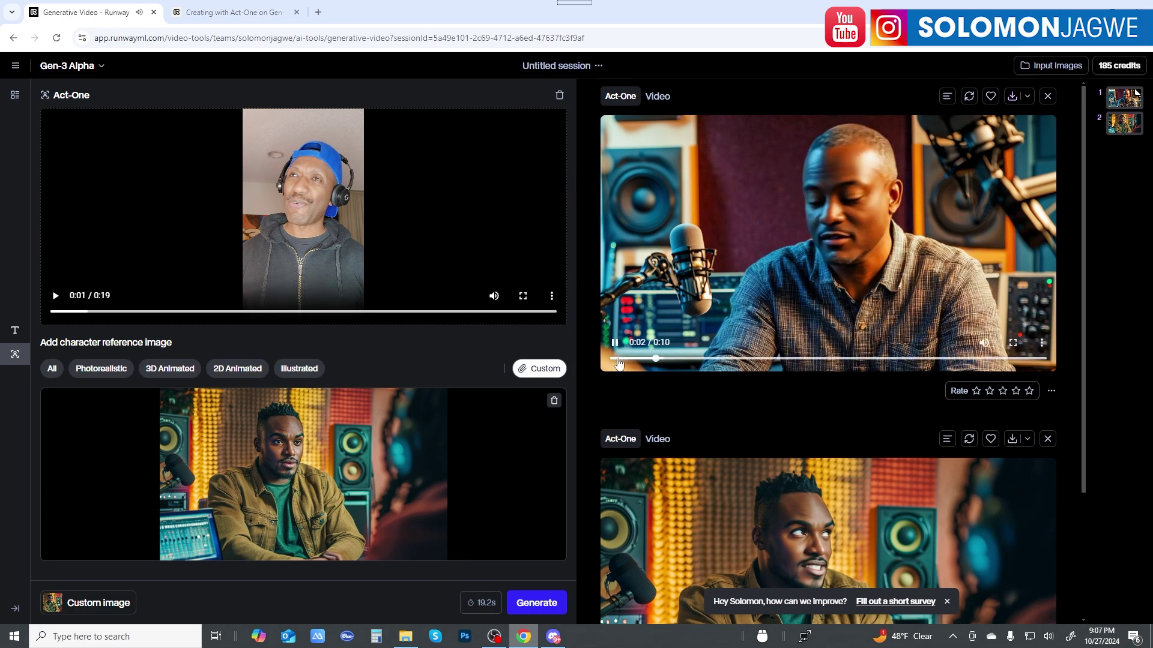
scroll(639, 405, "down", 3)
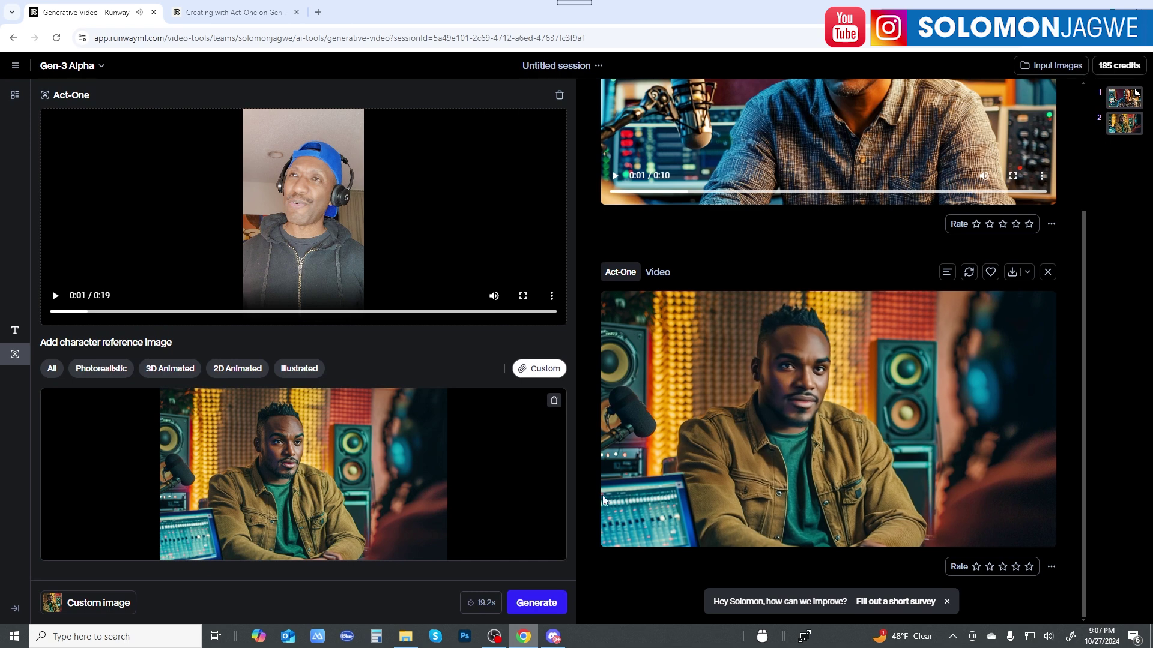
Step: Pause the lower Act-One clip, scrub the driving video to 0:11, and scroll the results panel
left_click(616, 520)
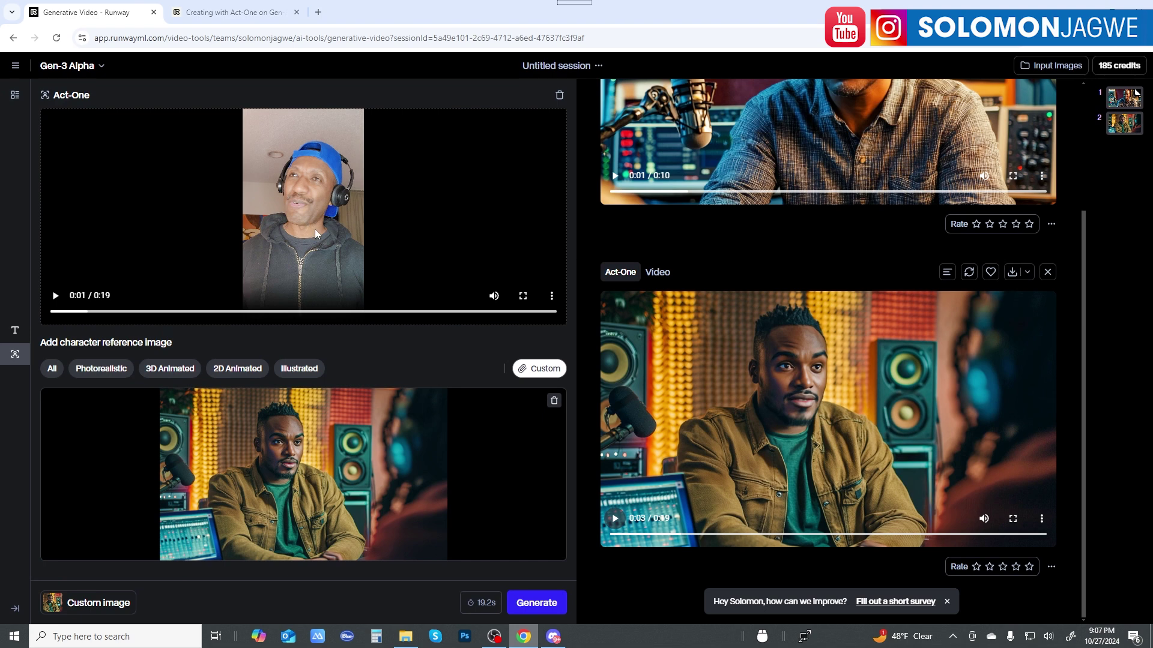
left_click_drag(302, 316, 359, 316)
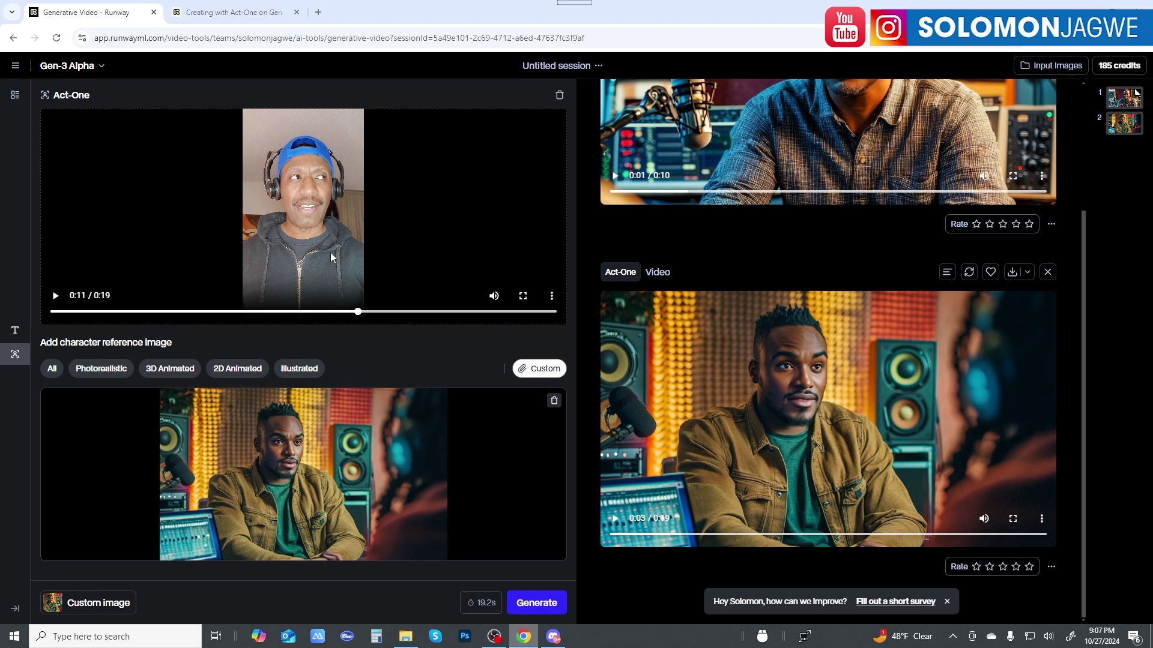
scroll(808, 211, "up", 2)
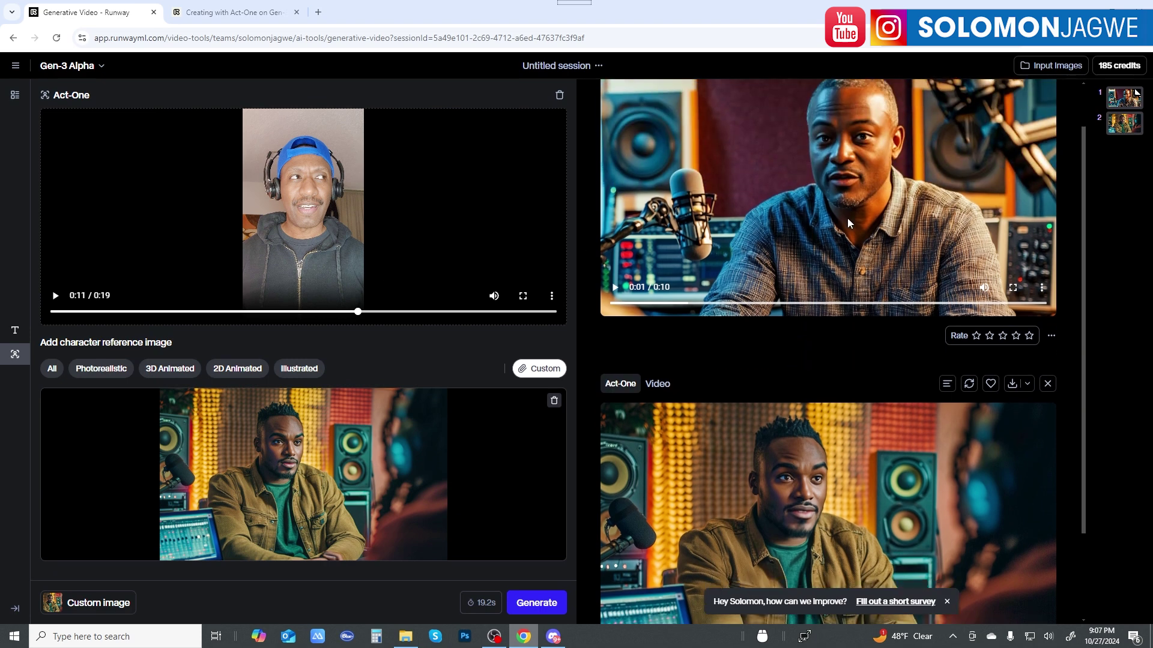
scroll(823, 388, "down", 2)
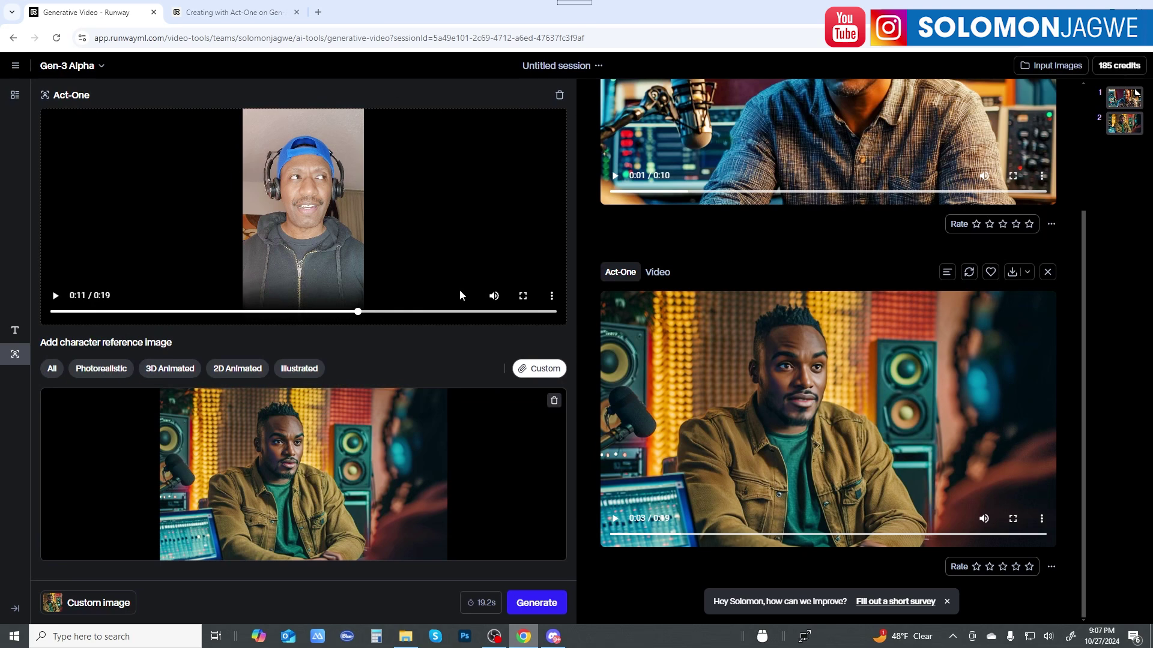
scroll(890, 190, "up", 2)
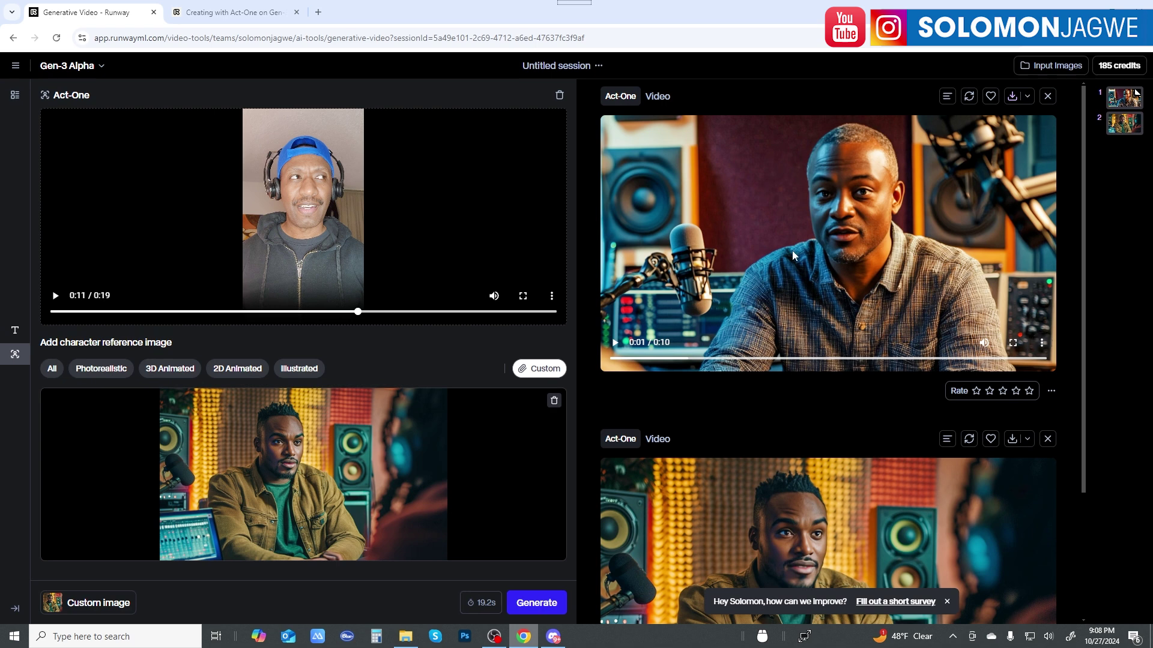
Step: Scroll down to the olive-jacket host clip and play it full screen
scroll(856, 266, "down", 1)
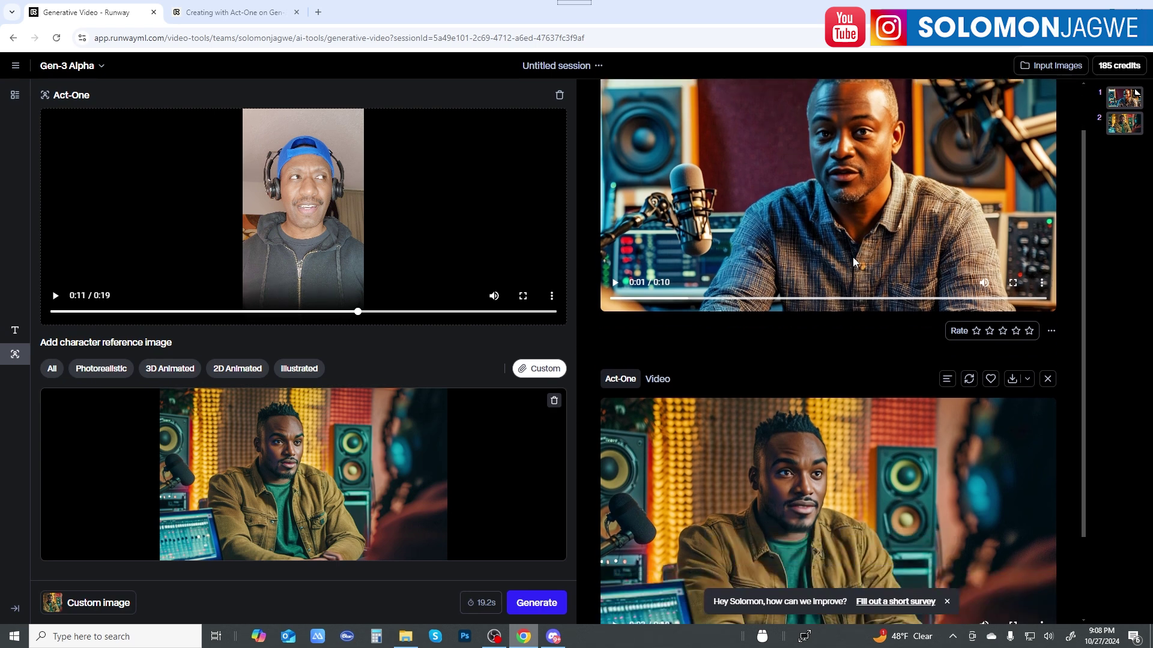
scroll(838, 258, "down", 2)
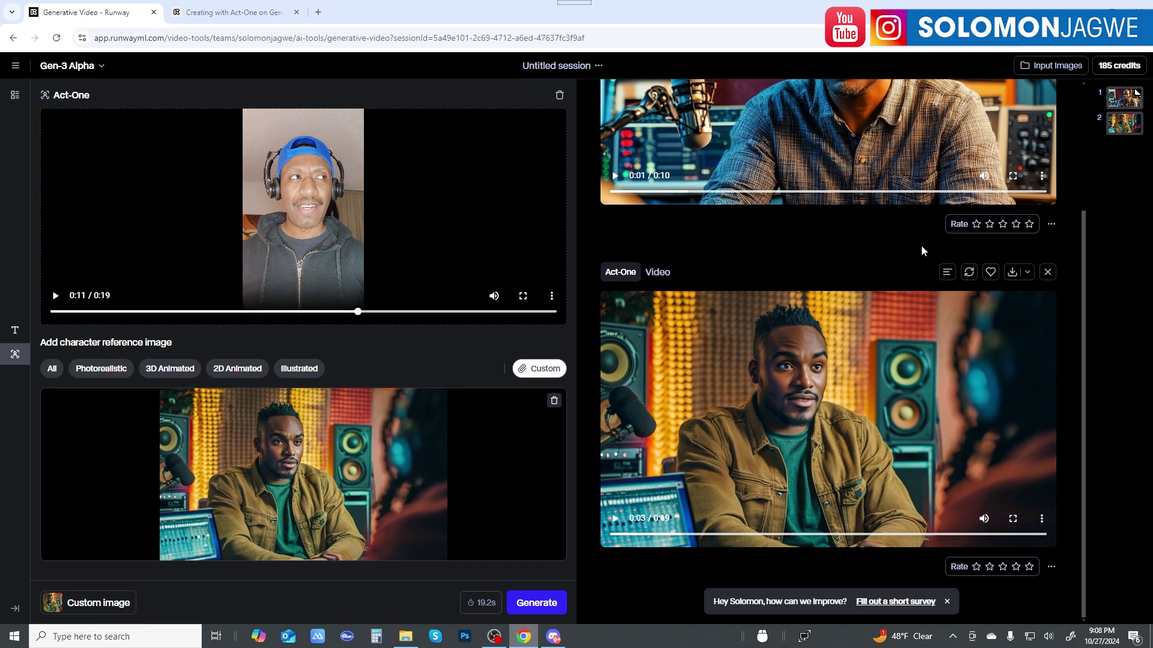
mouse_move(984, 525)
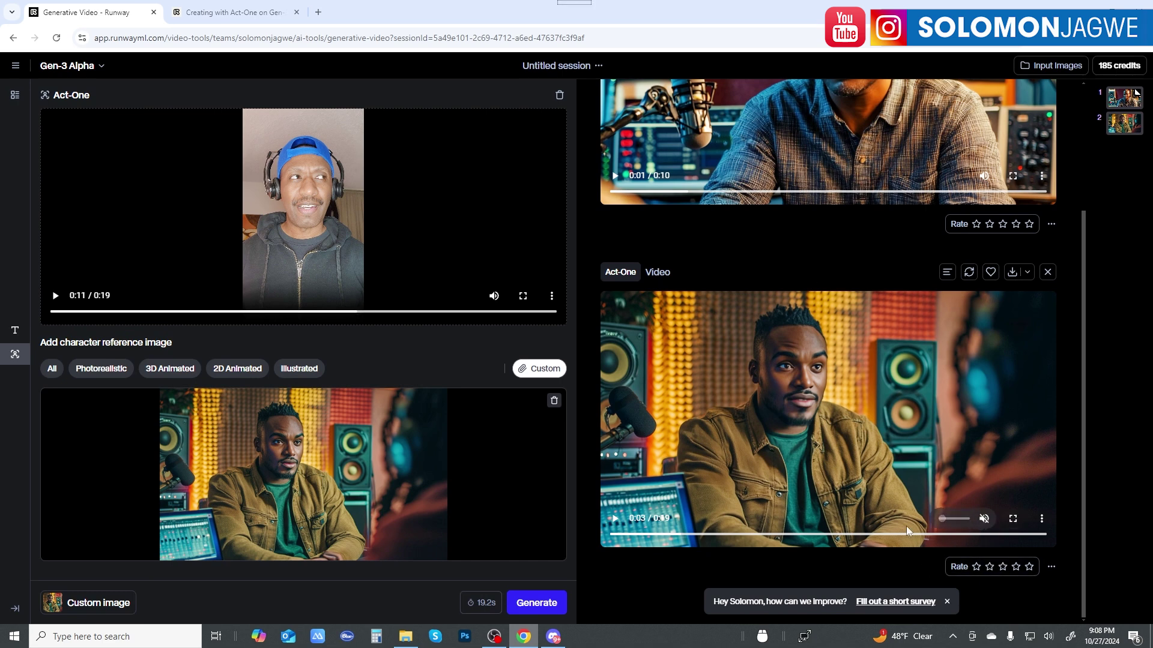
left_click(615, 528)
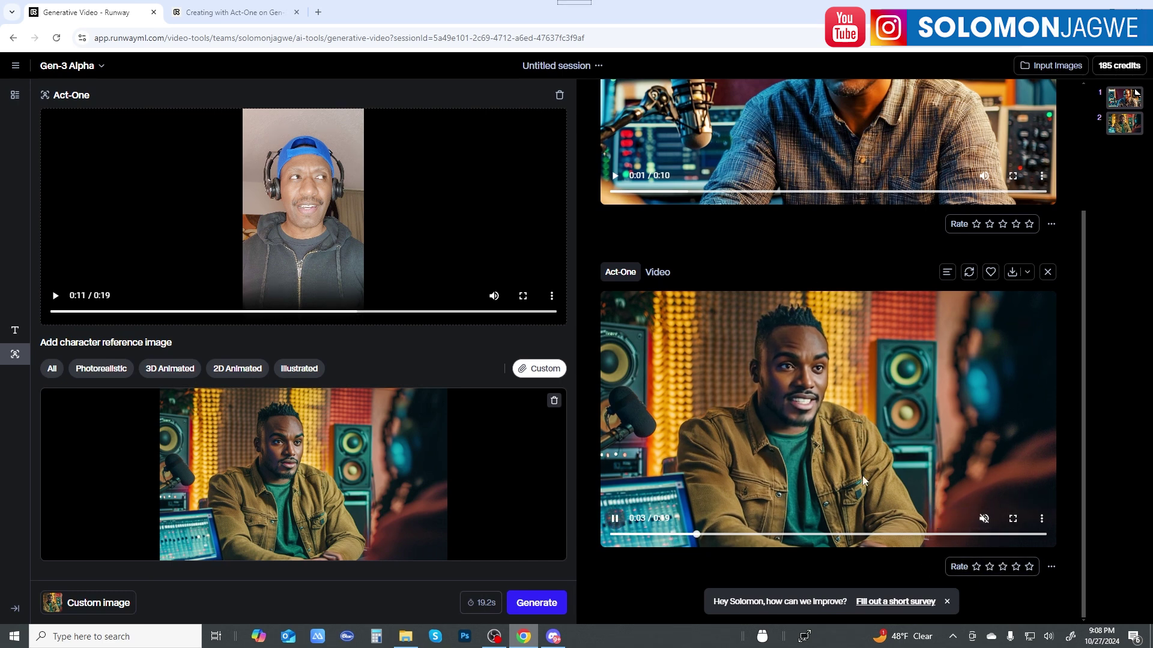
left_click(1013, 518)
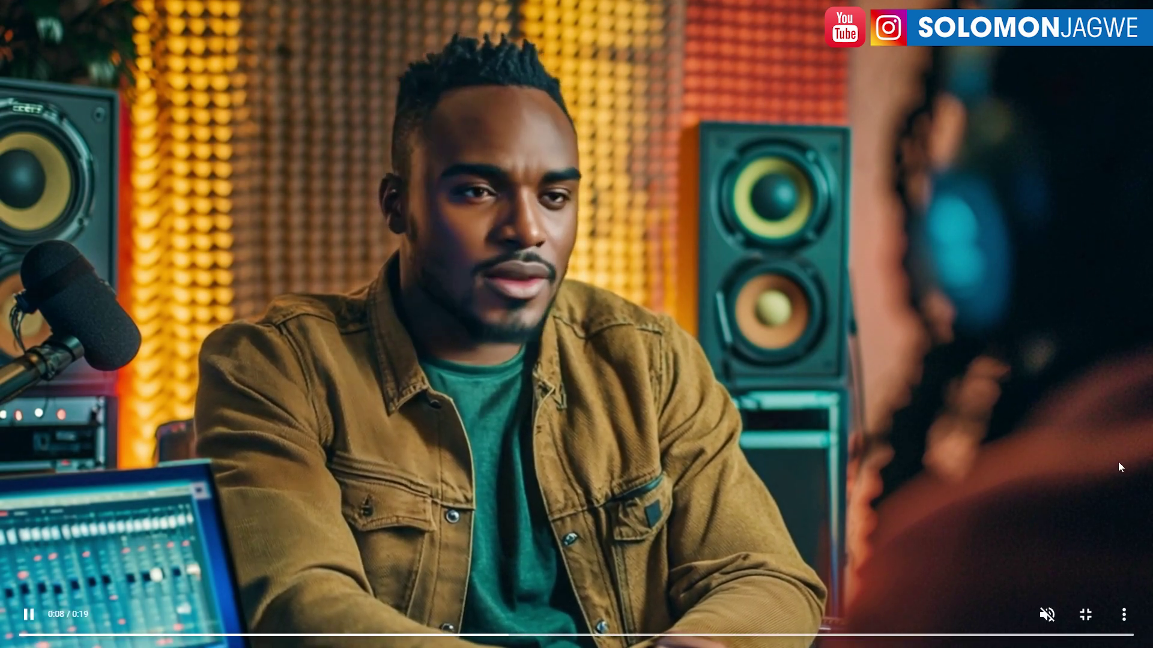
Step: Exit full screen and play the checked-shirt host result and driving video side by side, both muted
left_click(1086, 615)
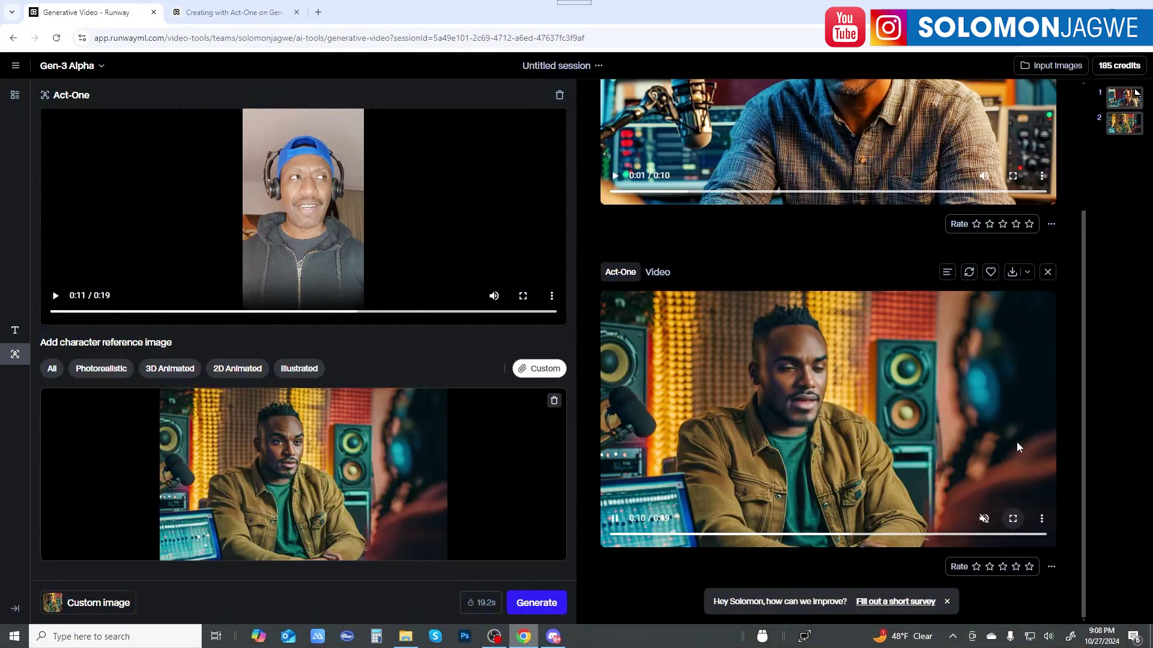
scroll(1043, 432, "up", 2)
left_click(983, 296)
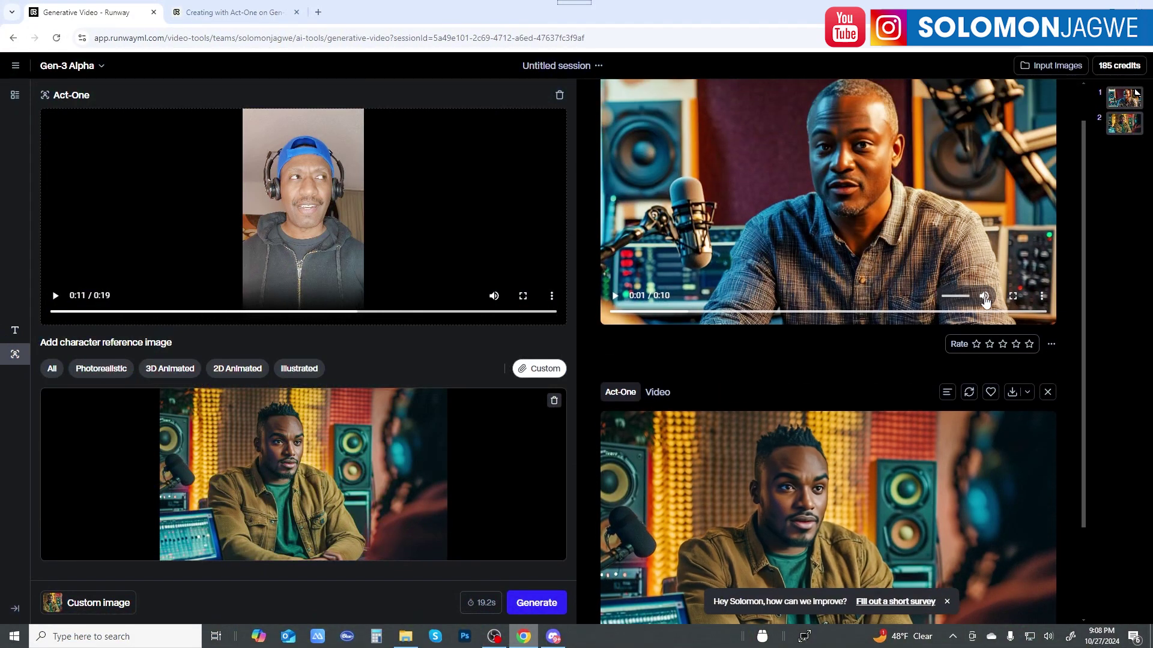
left_click(614, 295)
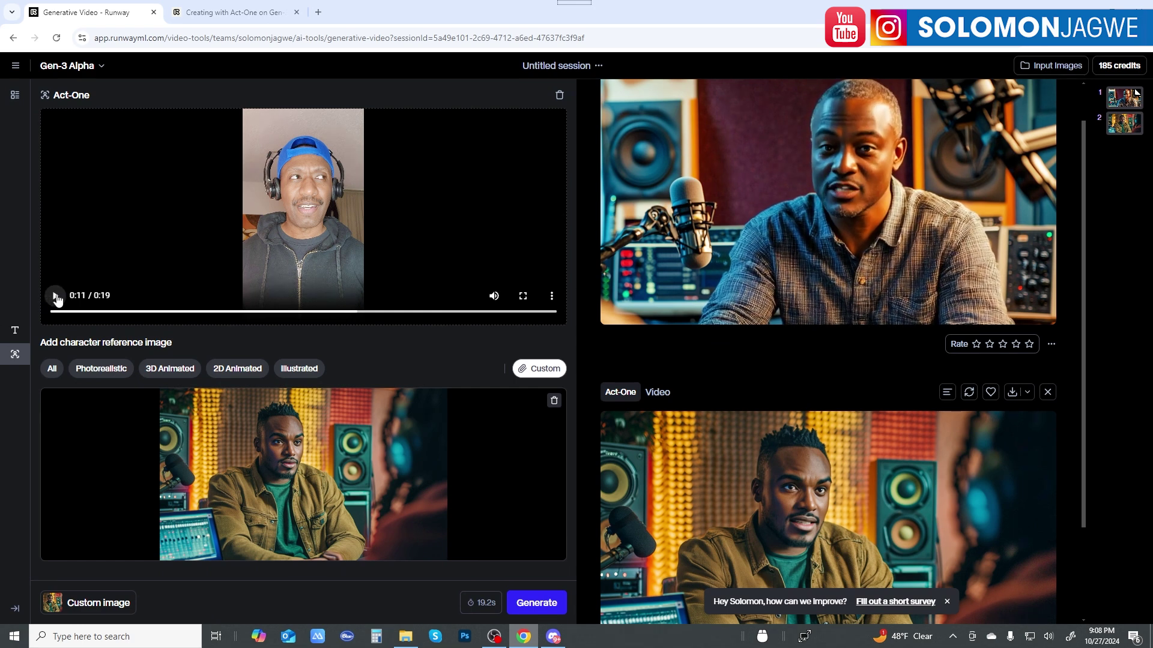
left_click(493, 296)
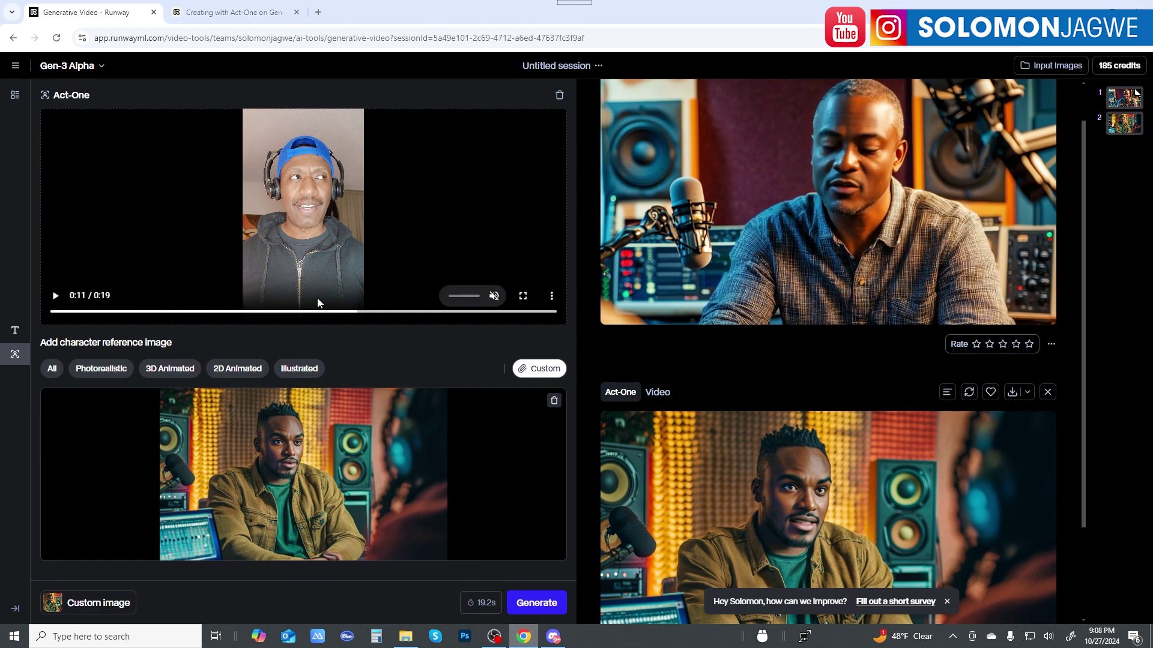
left_click(55, 295)
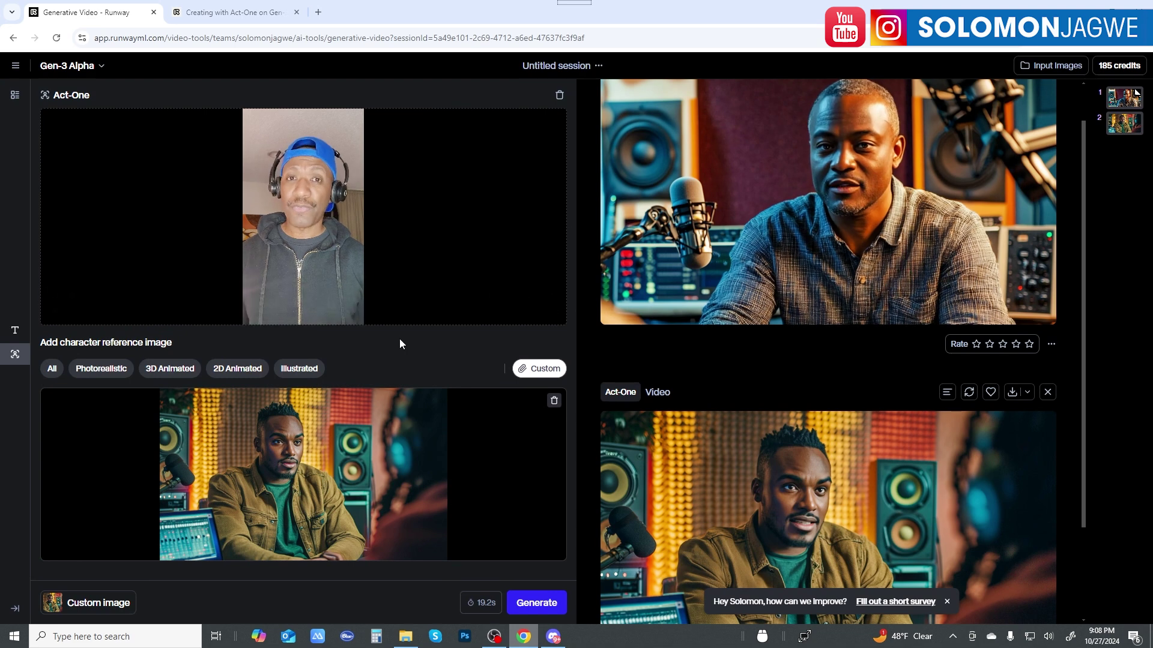